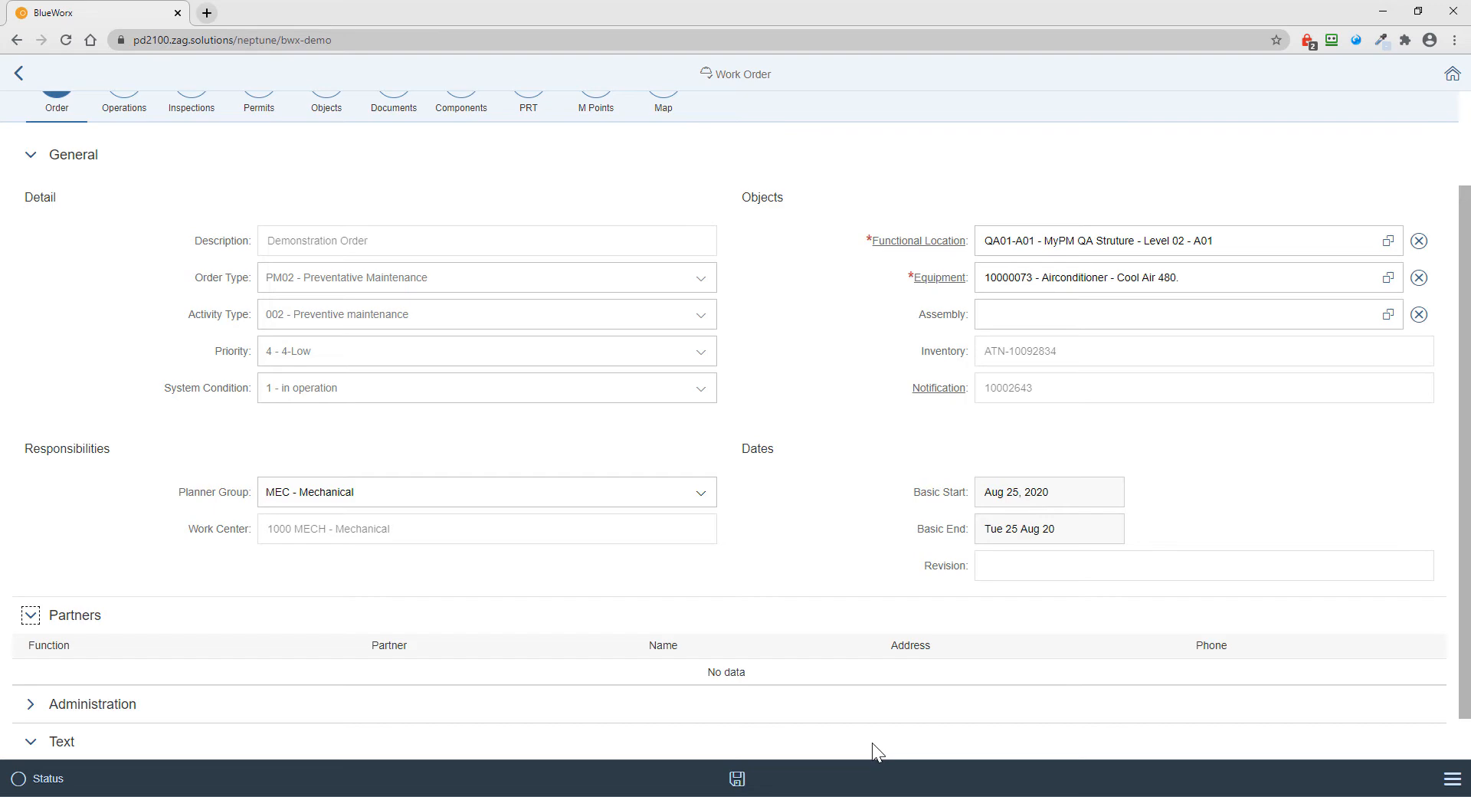
Switch to SAP Easy Access, start the Neptune Application Designer and open the application BWX-DEMO for changing
mouse_move(350, 790)
left_click(325, 724)
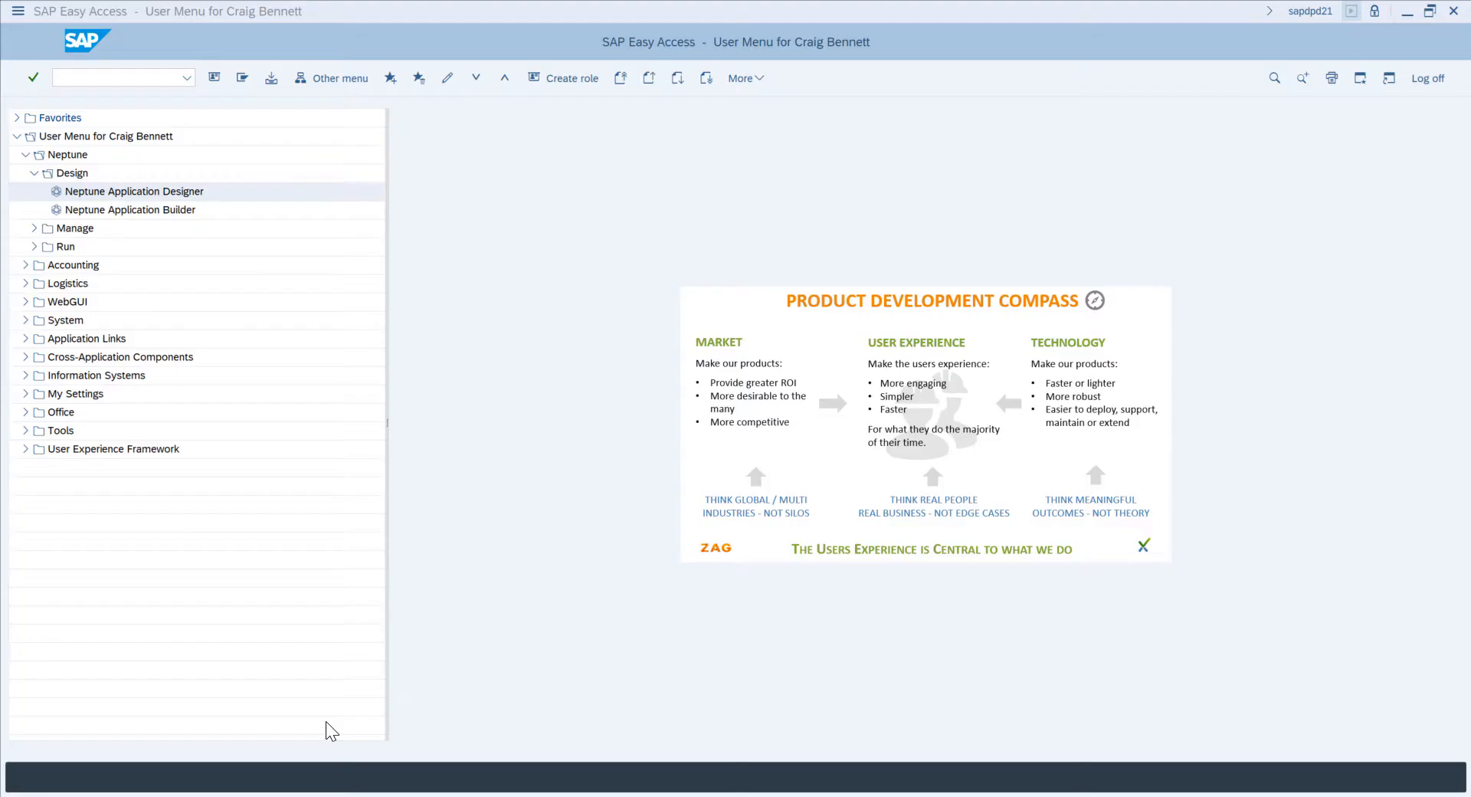
double_click(113, 191)
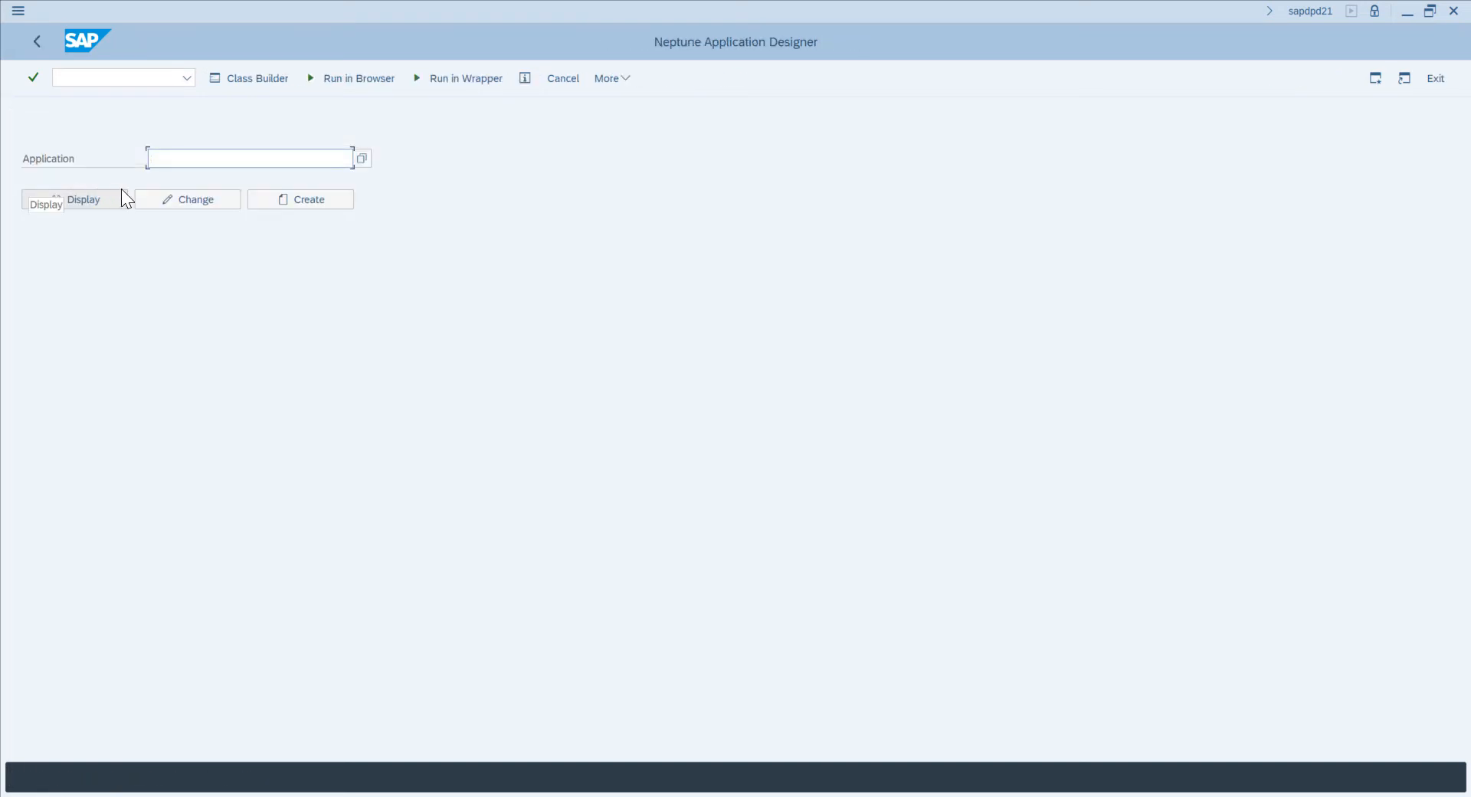
key("Down")
left_click(173, 186)
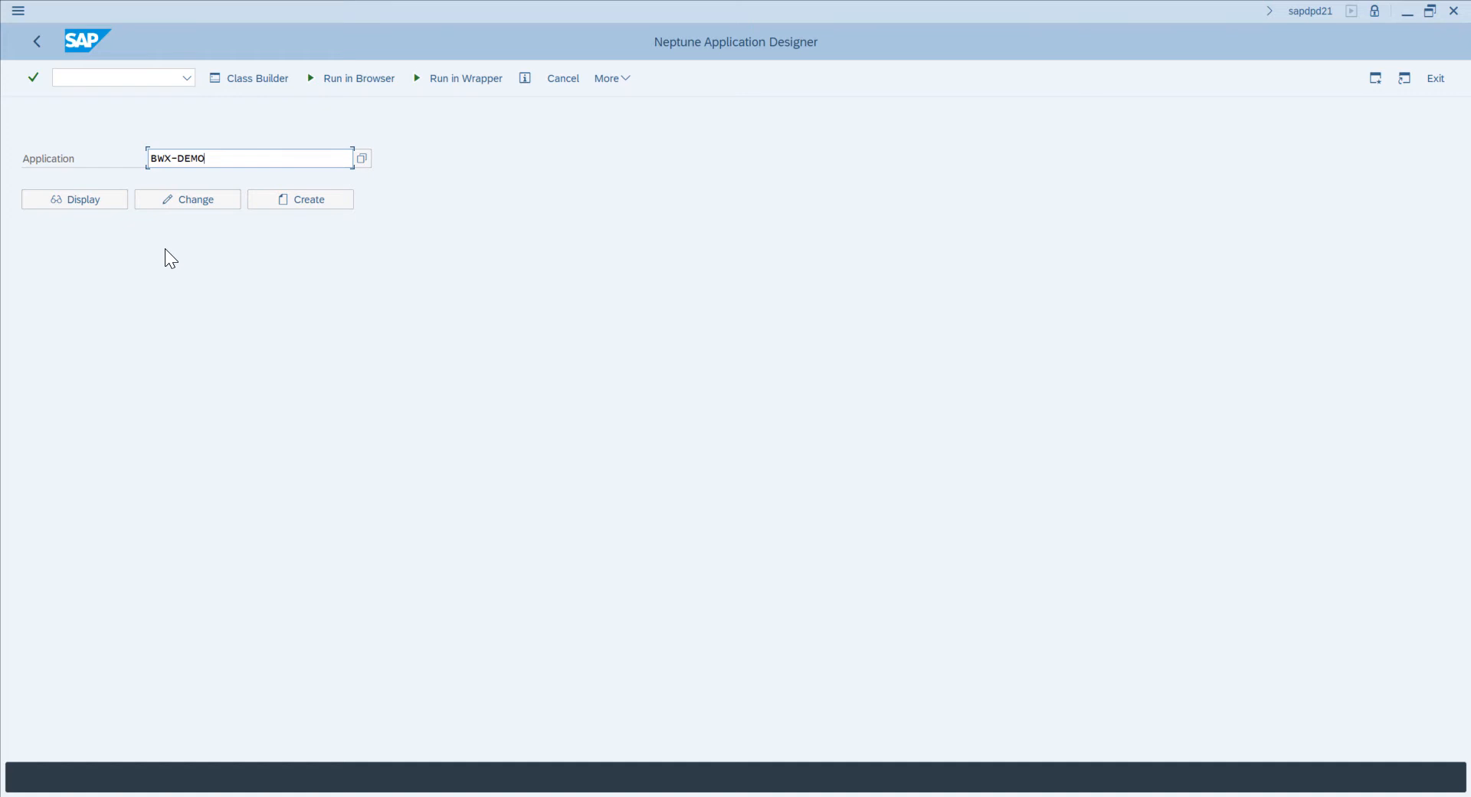
left_click(187, 203)
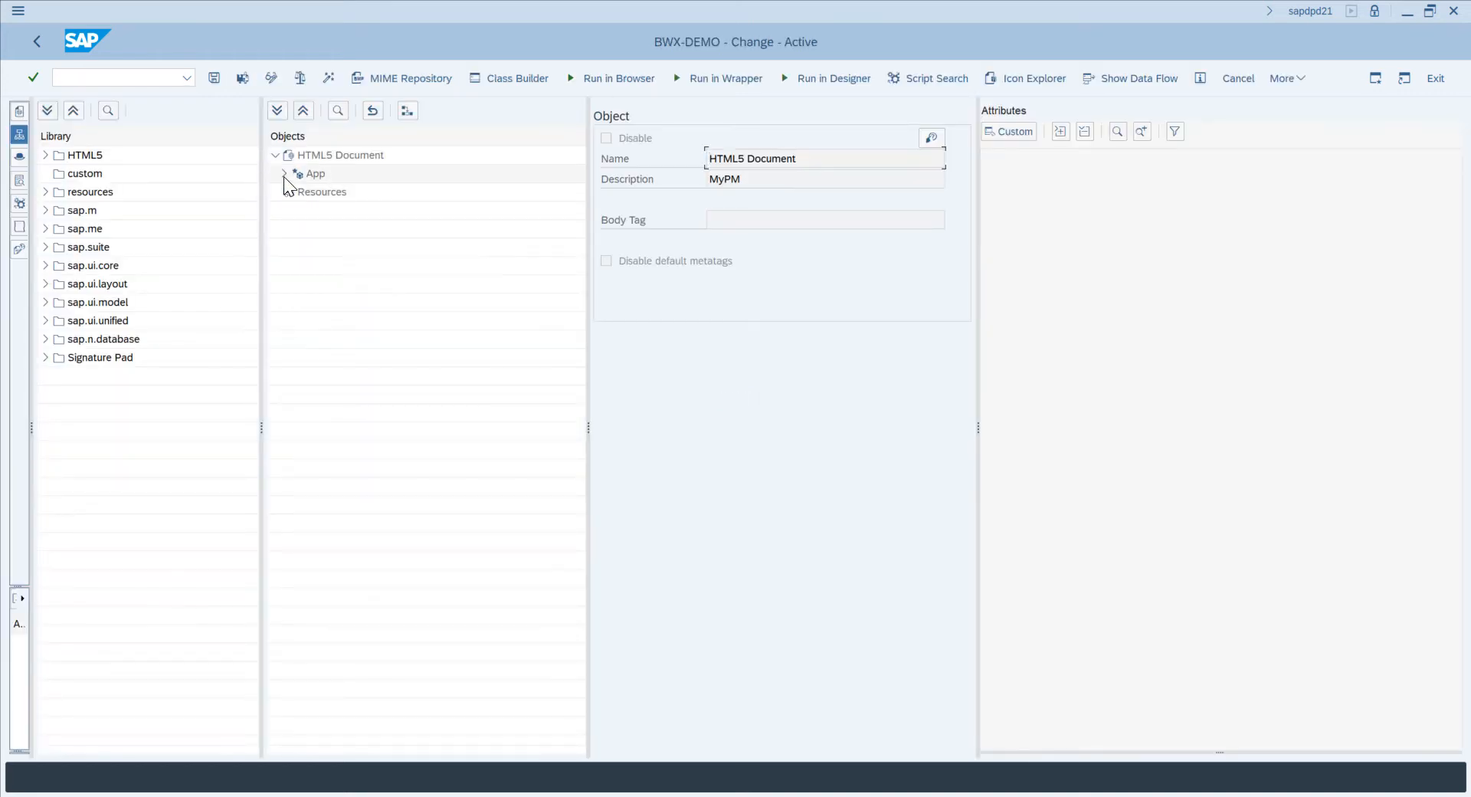
Expand the App objects and search from pageOrderDetail for "Partner" to locate the panDetailPartners panel
left_click(284, 173)
left_click(360, 429)
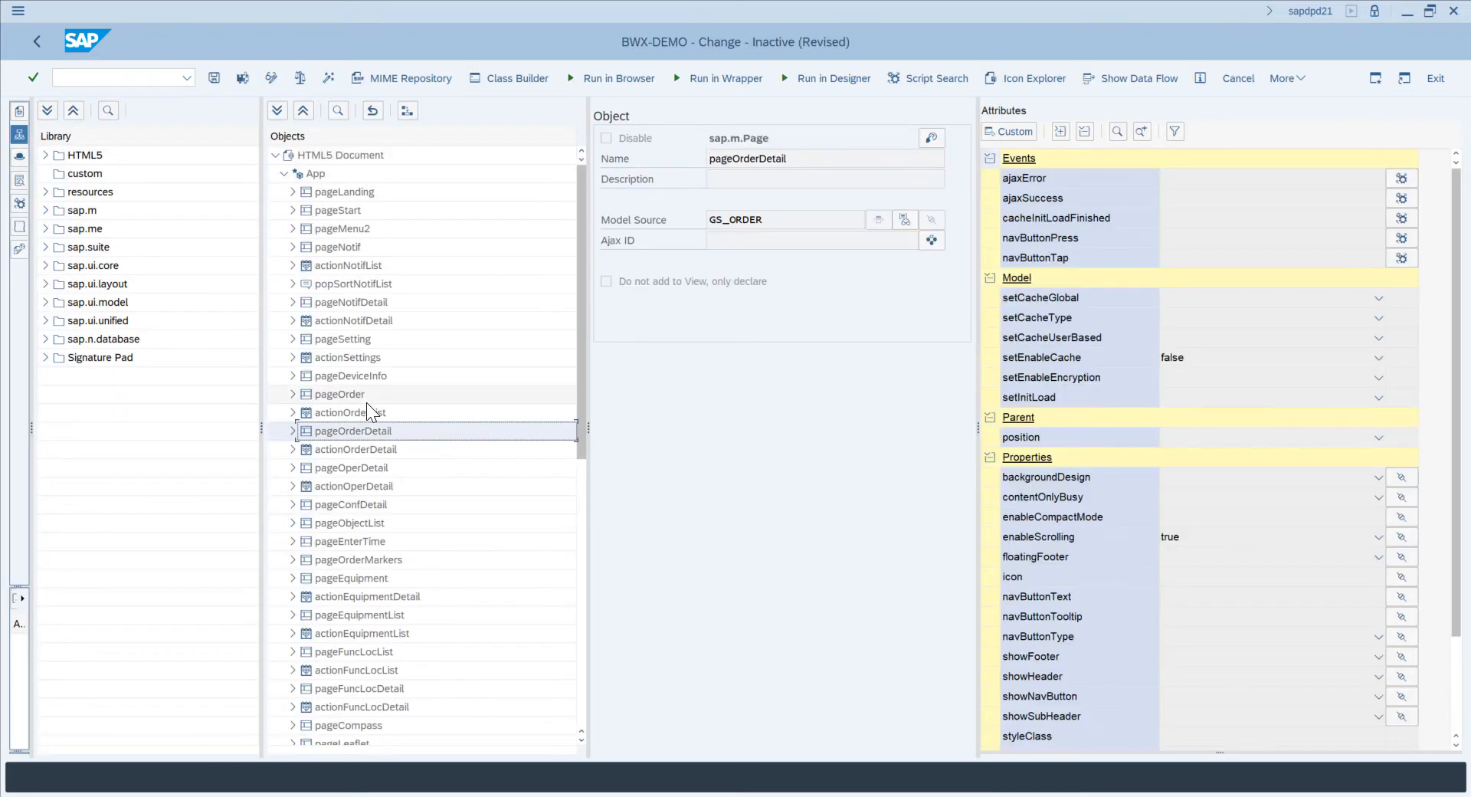
left_click(338, 110)
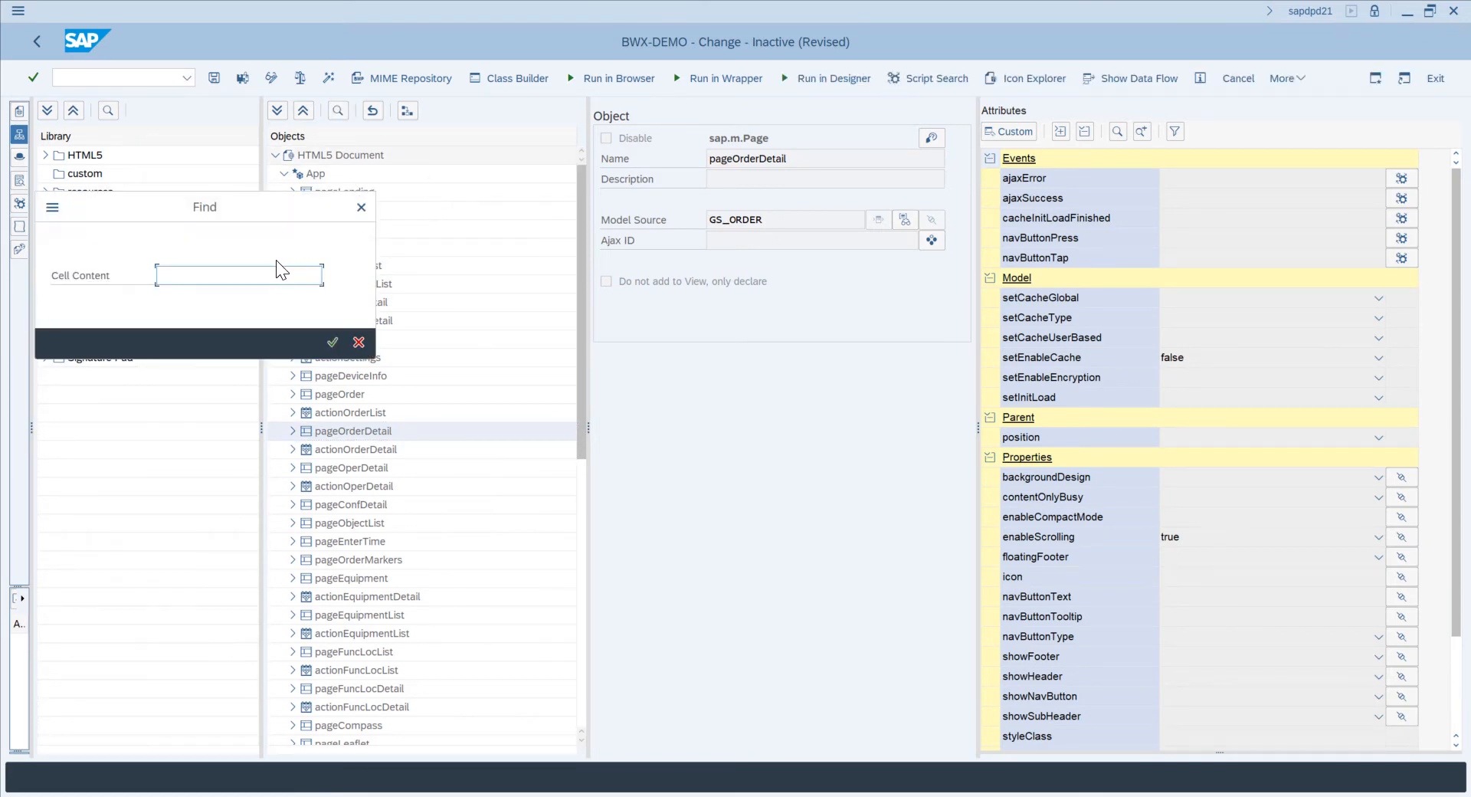
type("Partner")
key("Return")
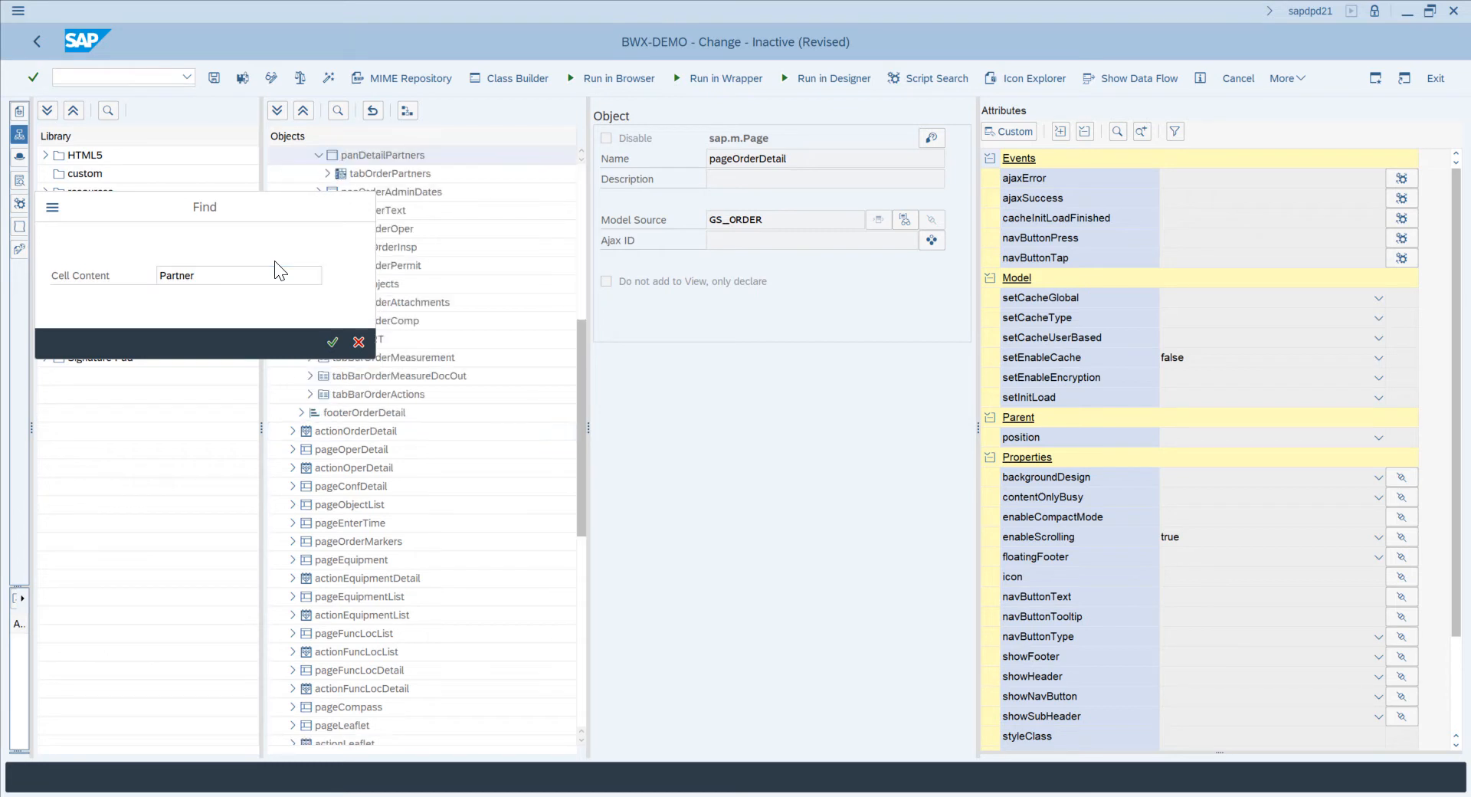
left_click(360, 207)
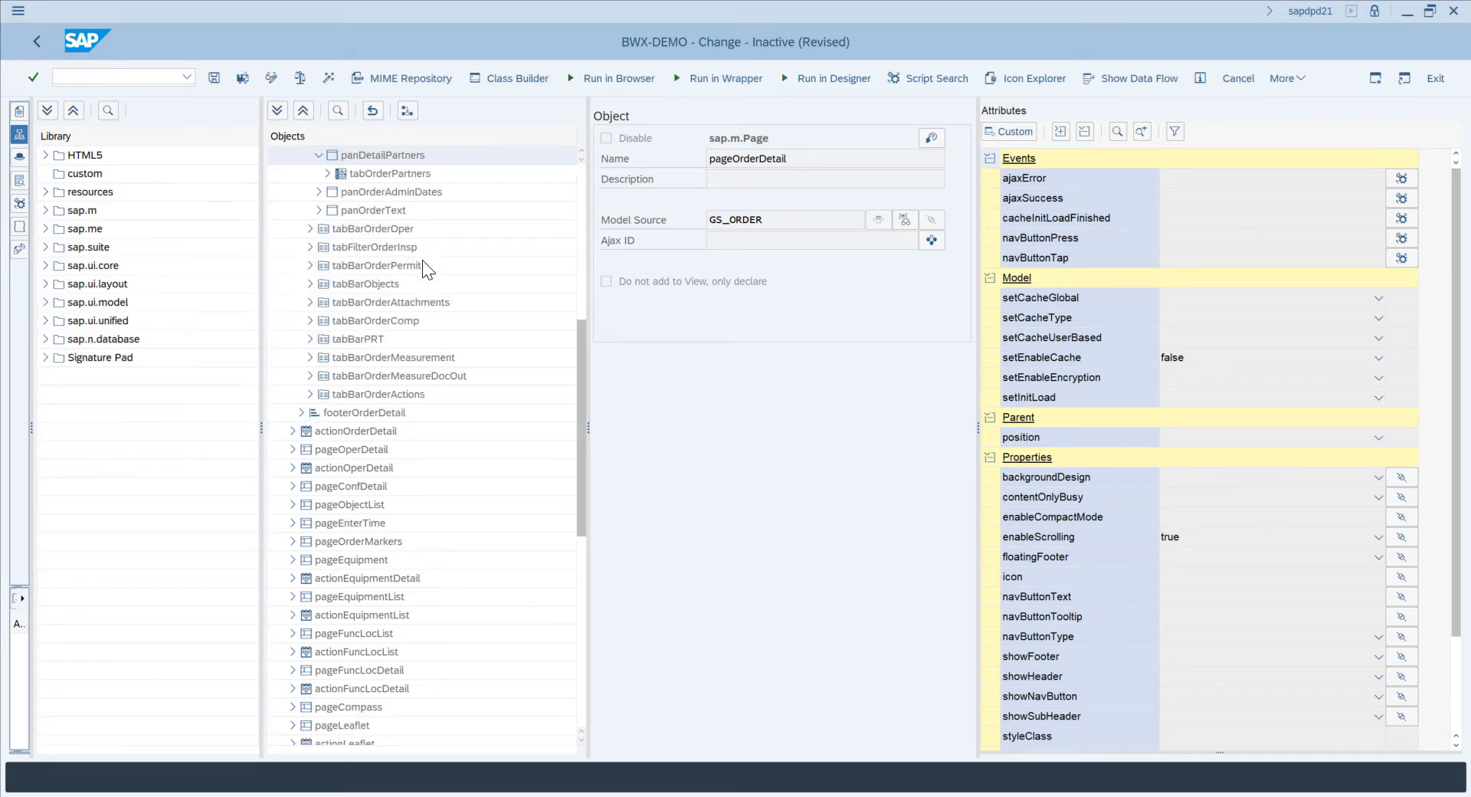
left_click_drag(577, 362, 581, 292)
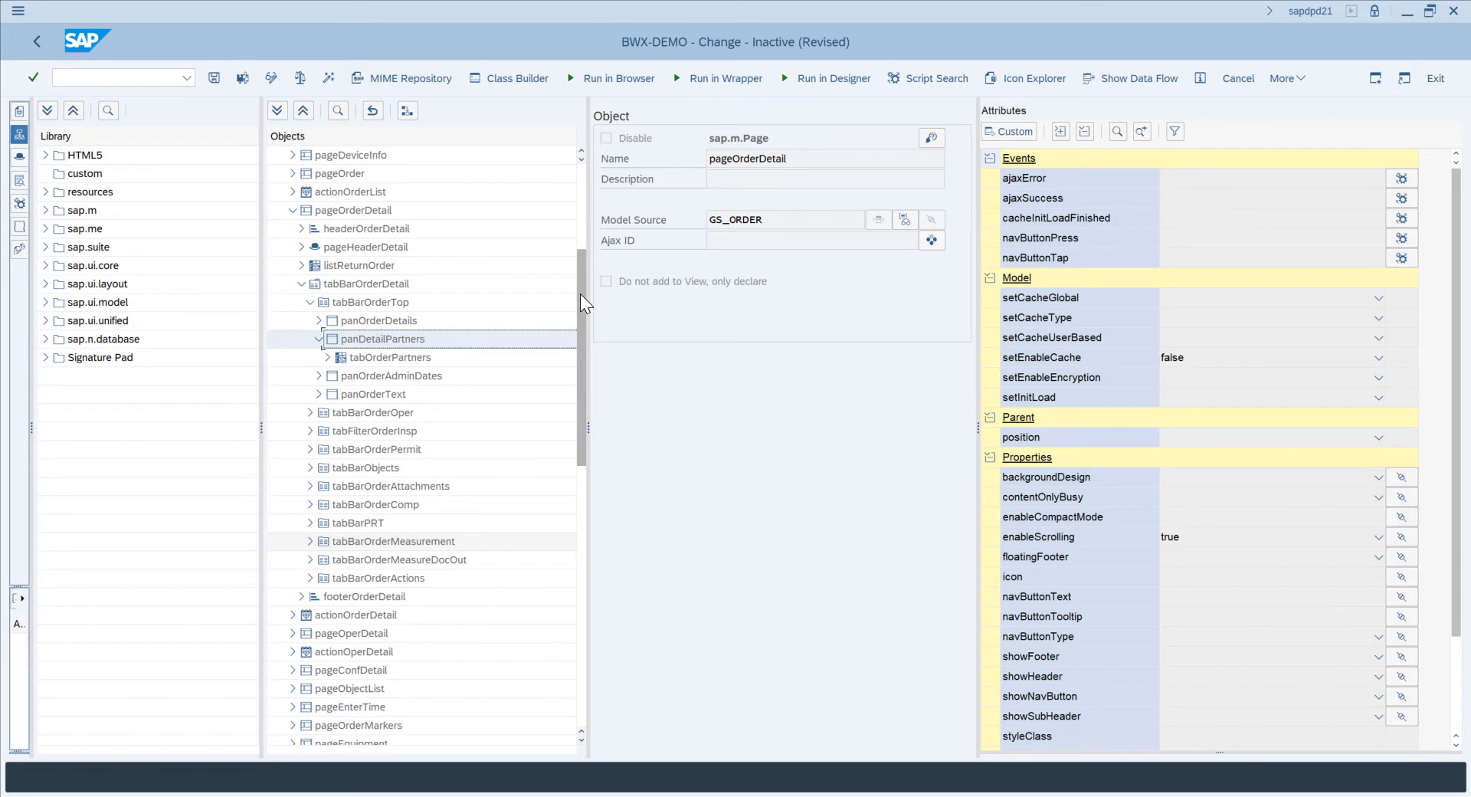
Add a change extension to panDetailPartners, set its visible property to false, and activate the application
right_click(373, 342)
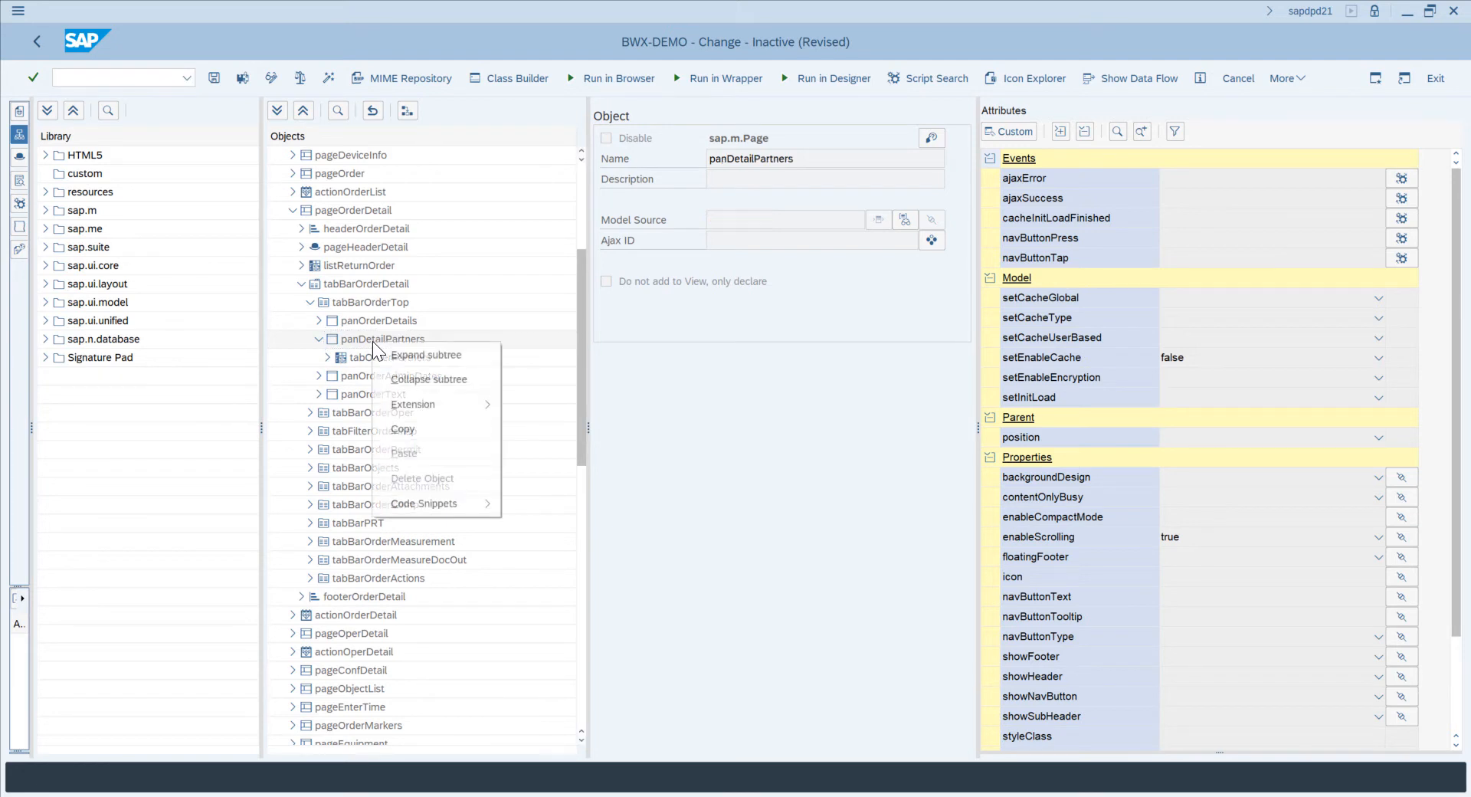
mouse_move(413, 400)
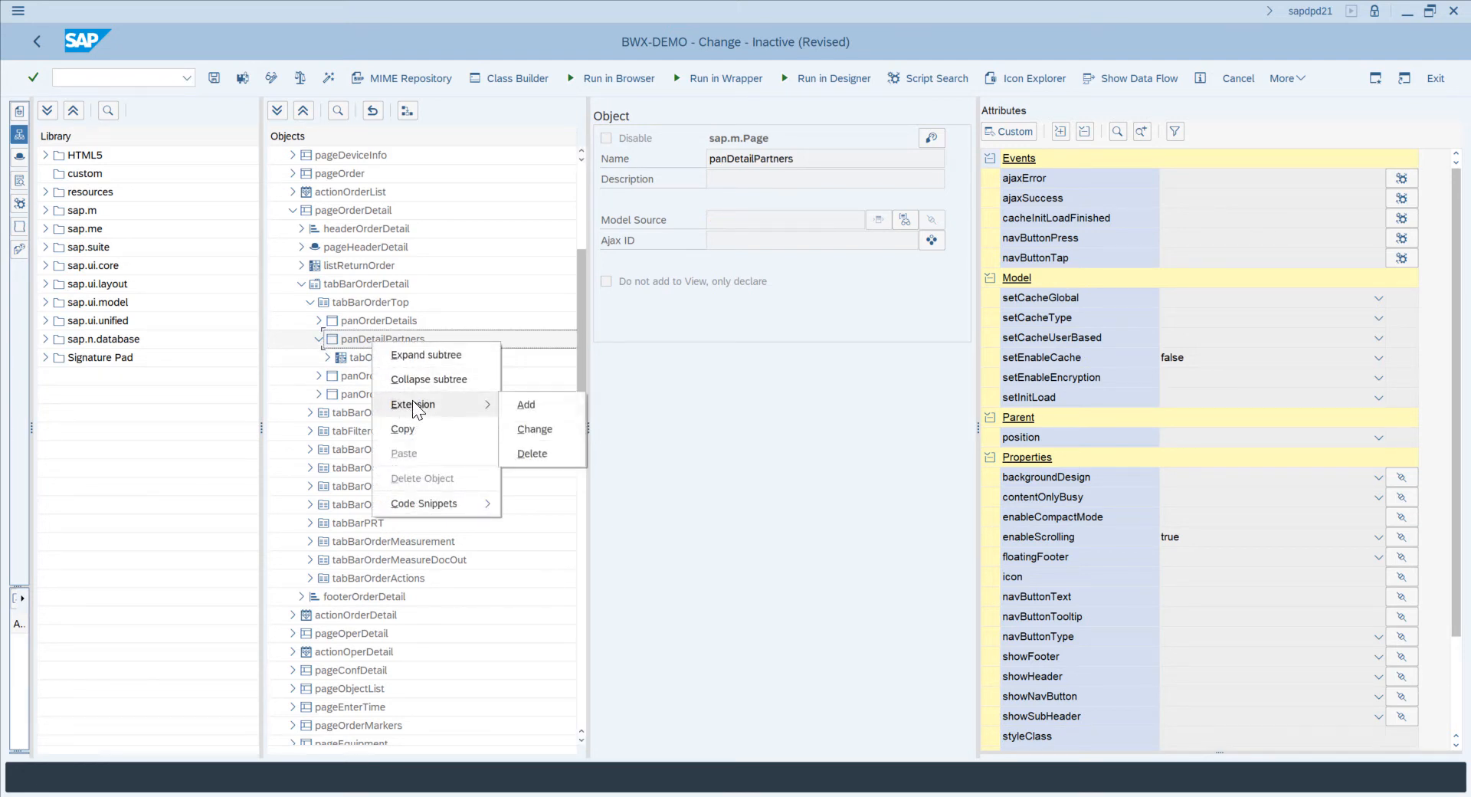
left_click(532, 428)
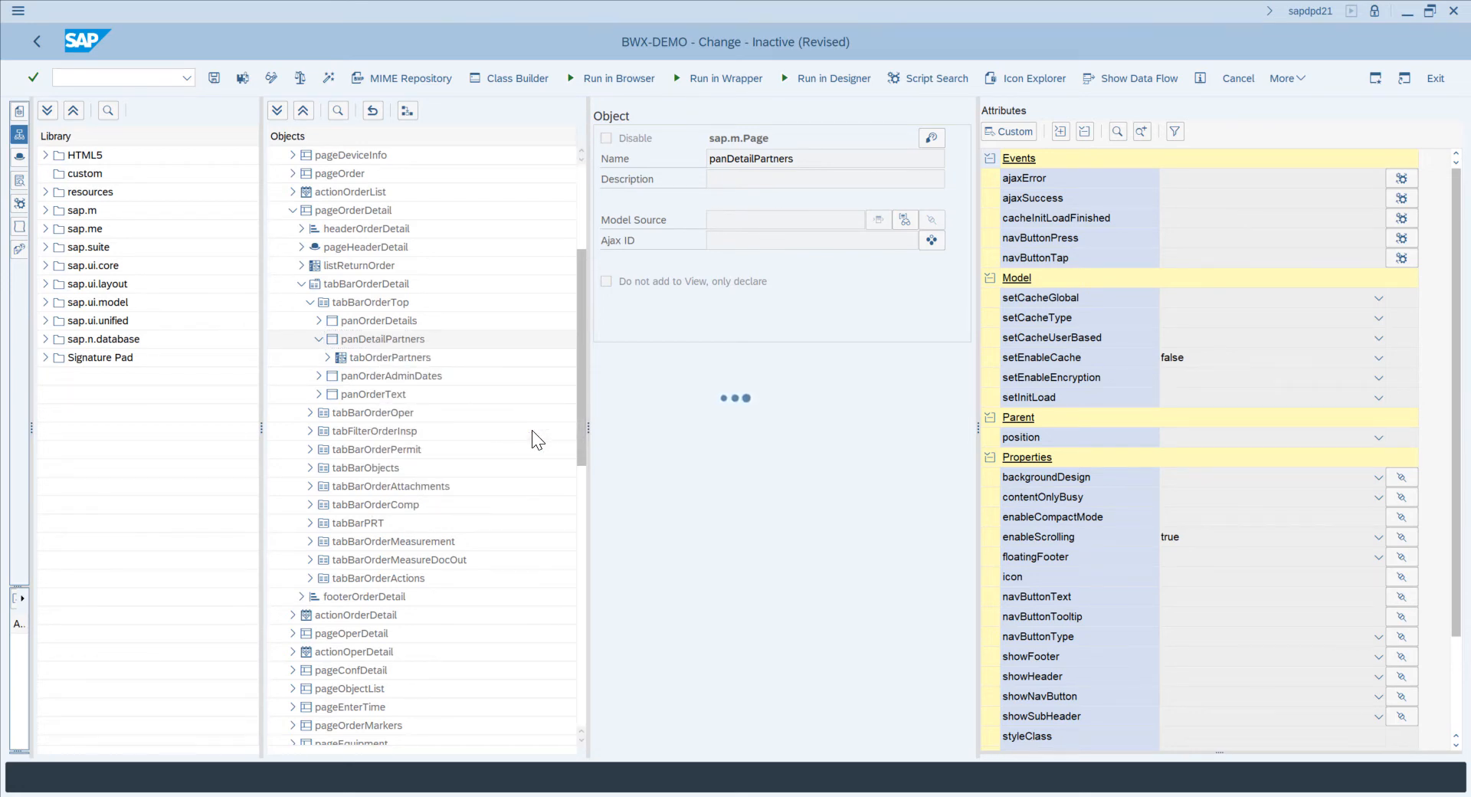
left_click(1377, 657)
left_click(1184, 678)
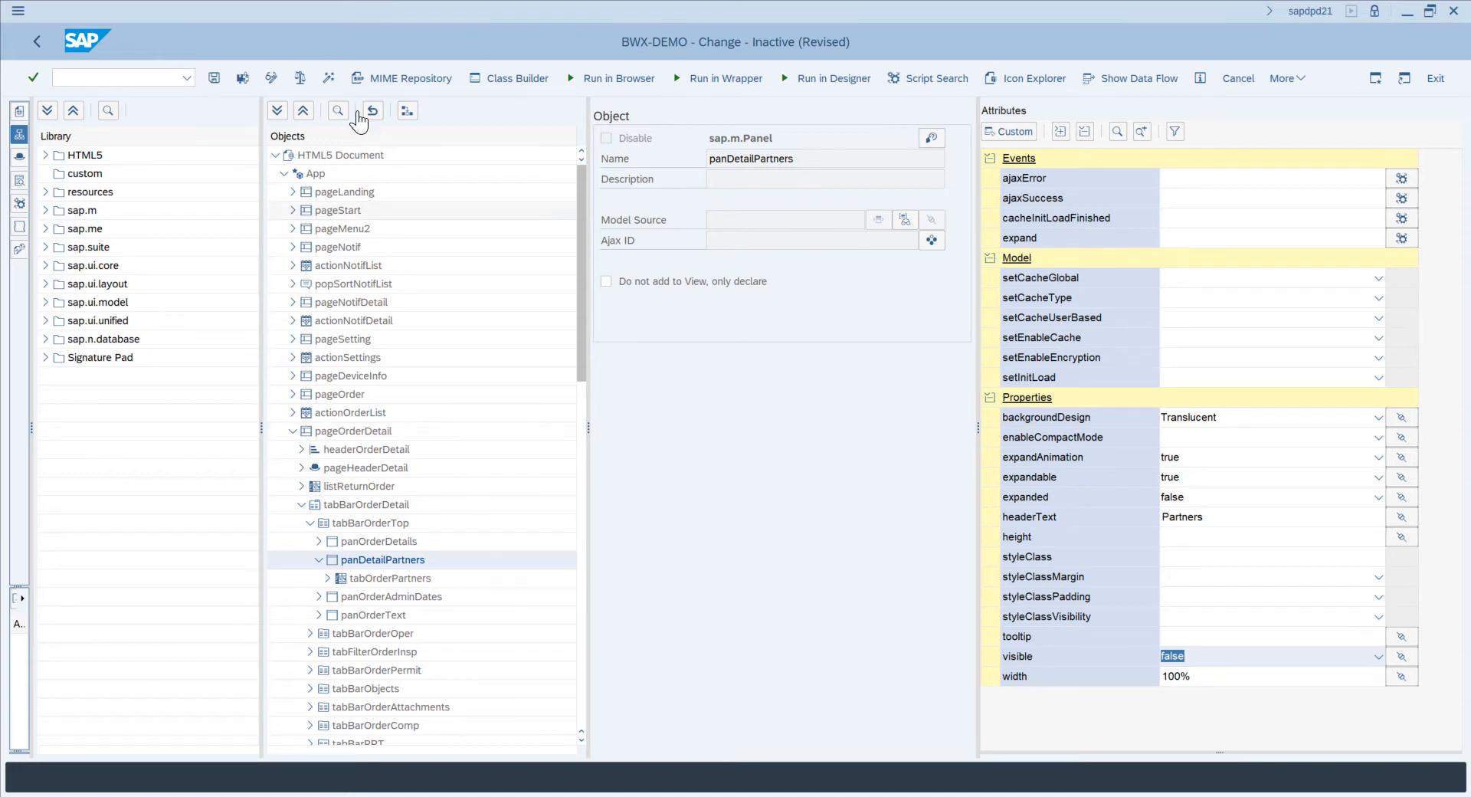
left_click(328, 76)
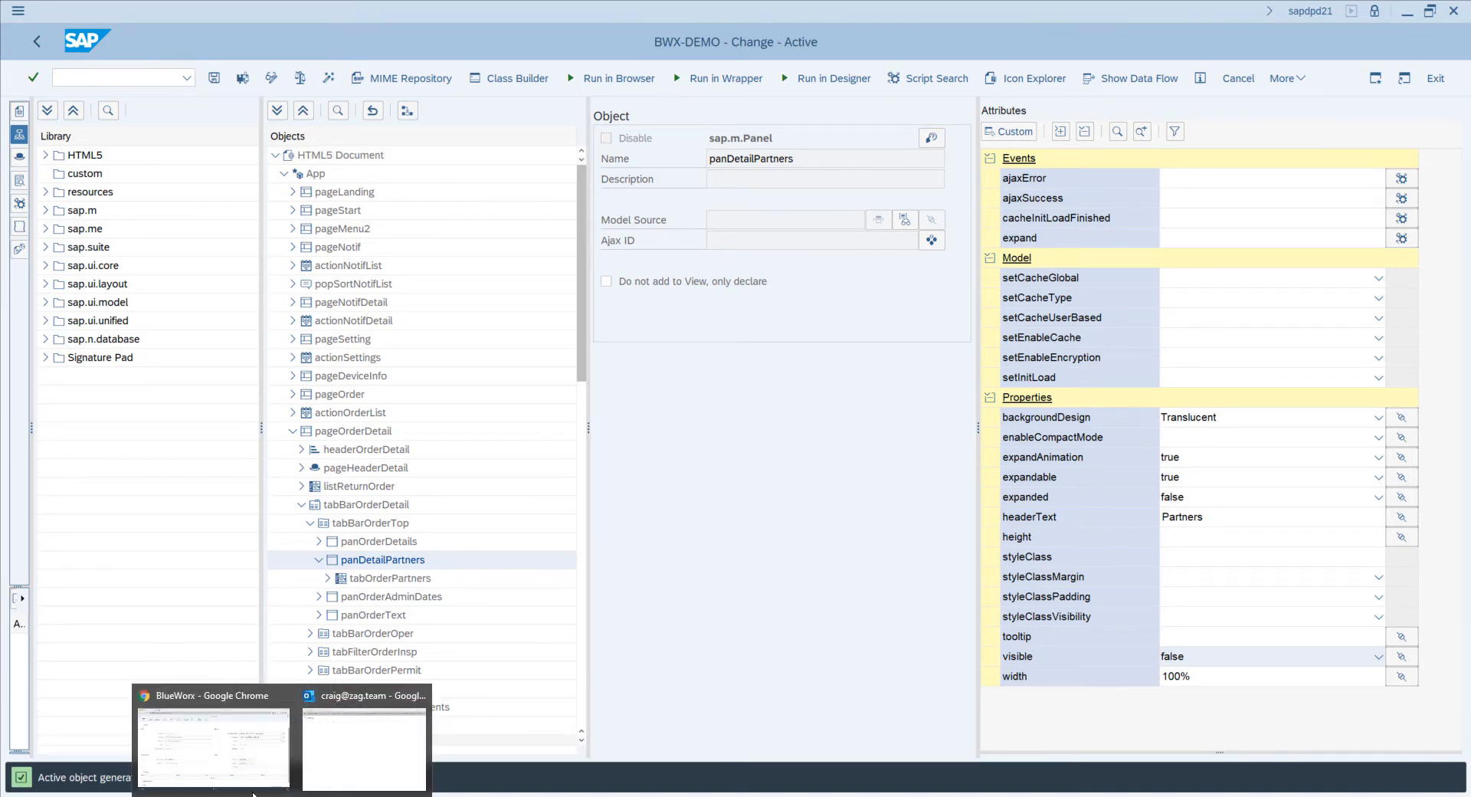
Switch to the browser, reload BlueWorx, and reopen the Demonstration Order from the history to check its Partners section
left_click(253, 789)
scroll(270, 633, "up", 2)
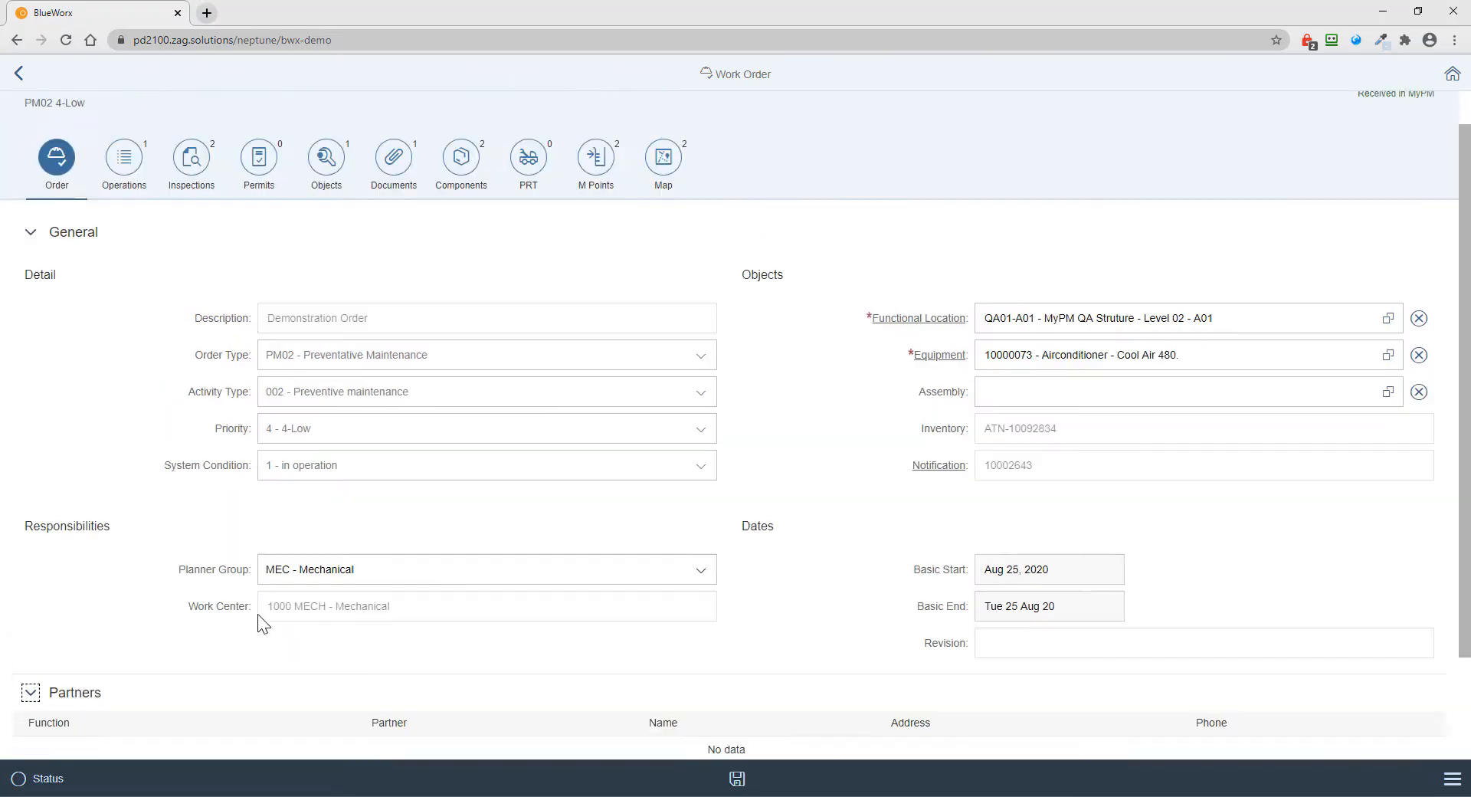
left_click(66, 43)
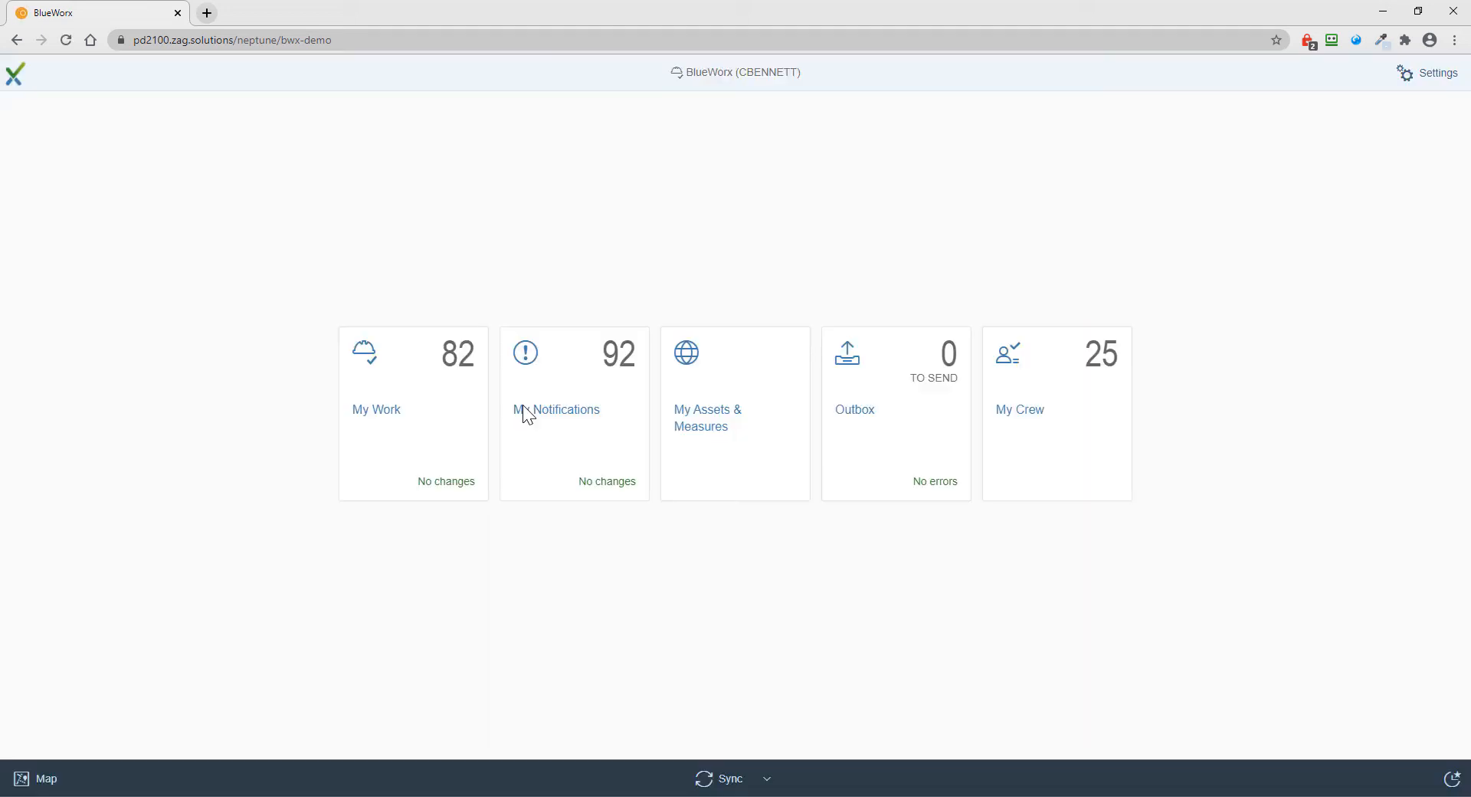
left_click(1452, 778)
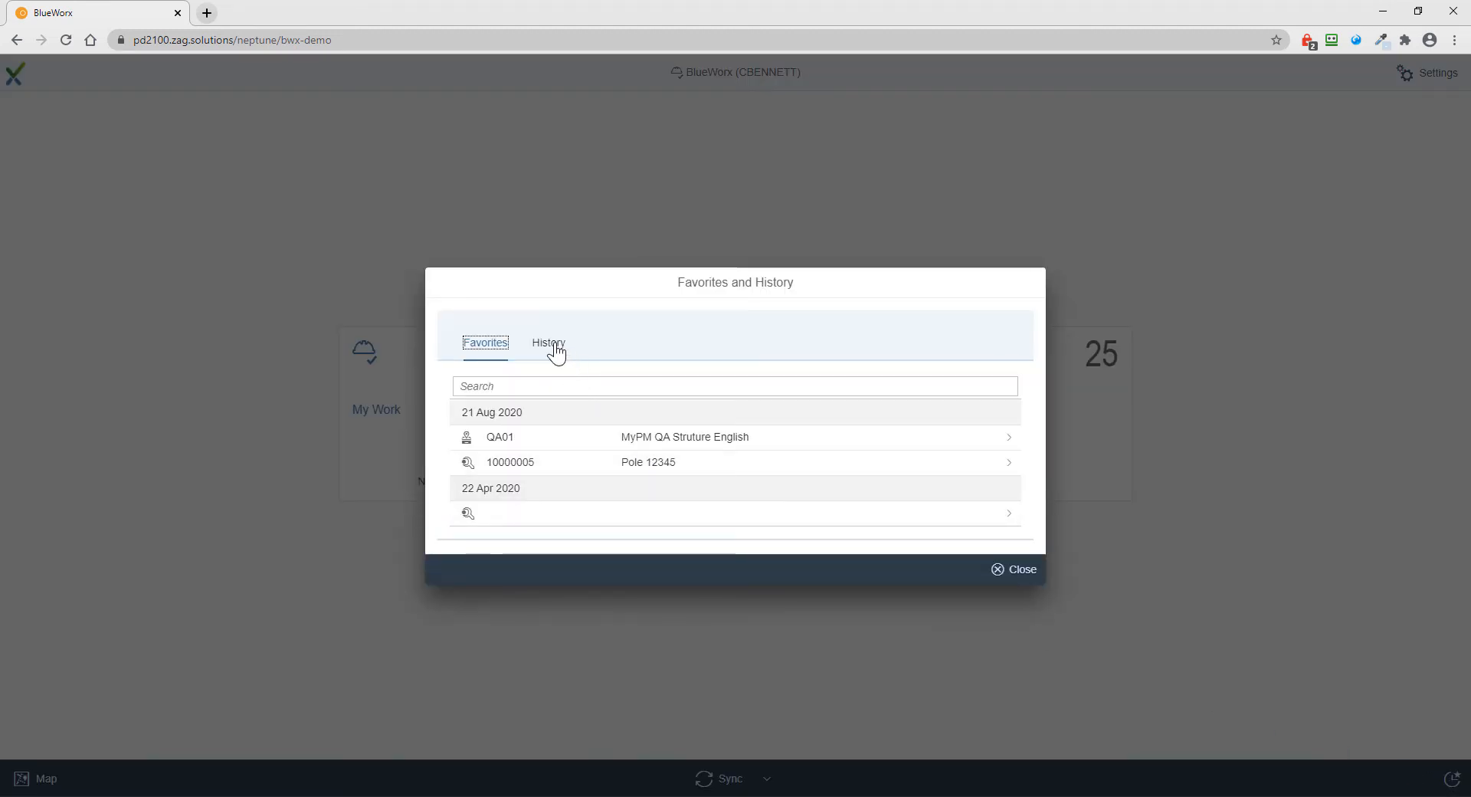
left_click(555, 352)
left_click(644, 264)
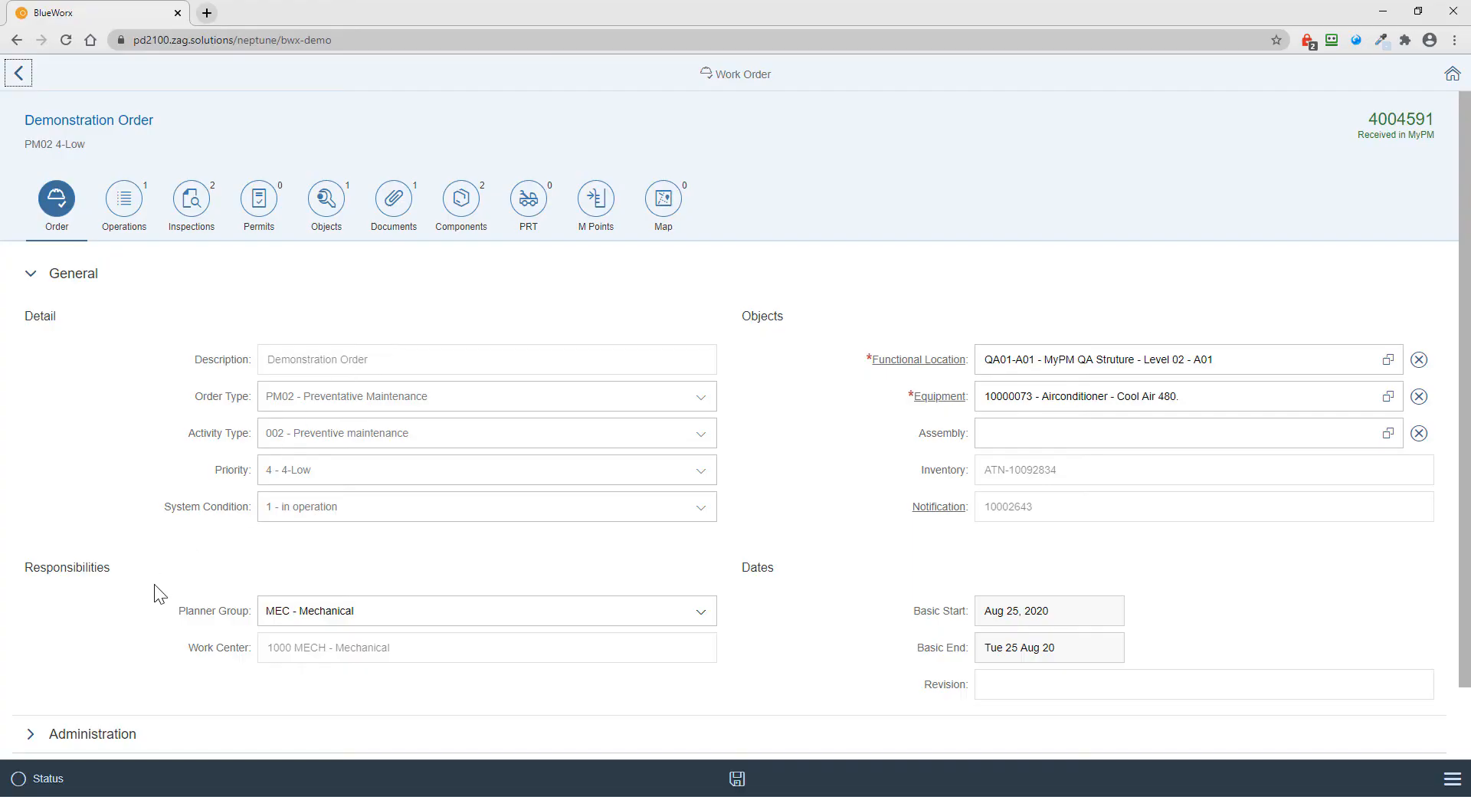
scroll(155, 591, "down", 1)
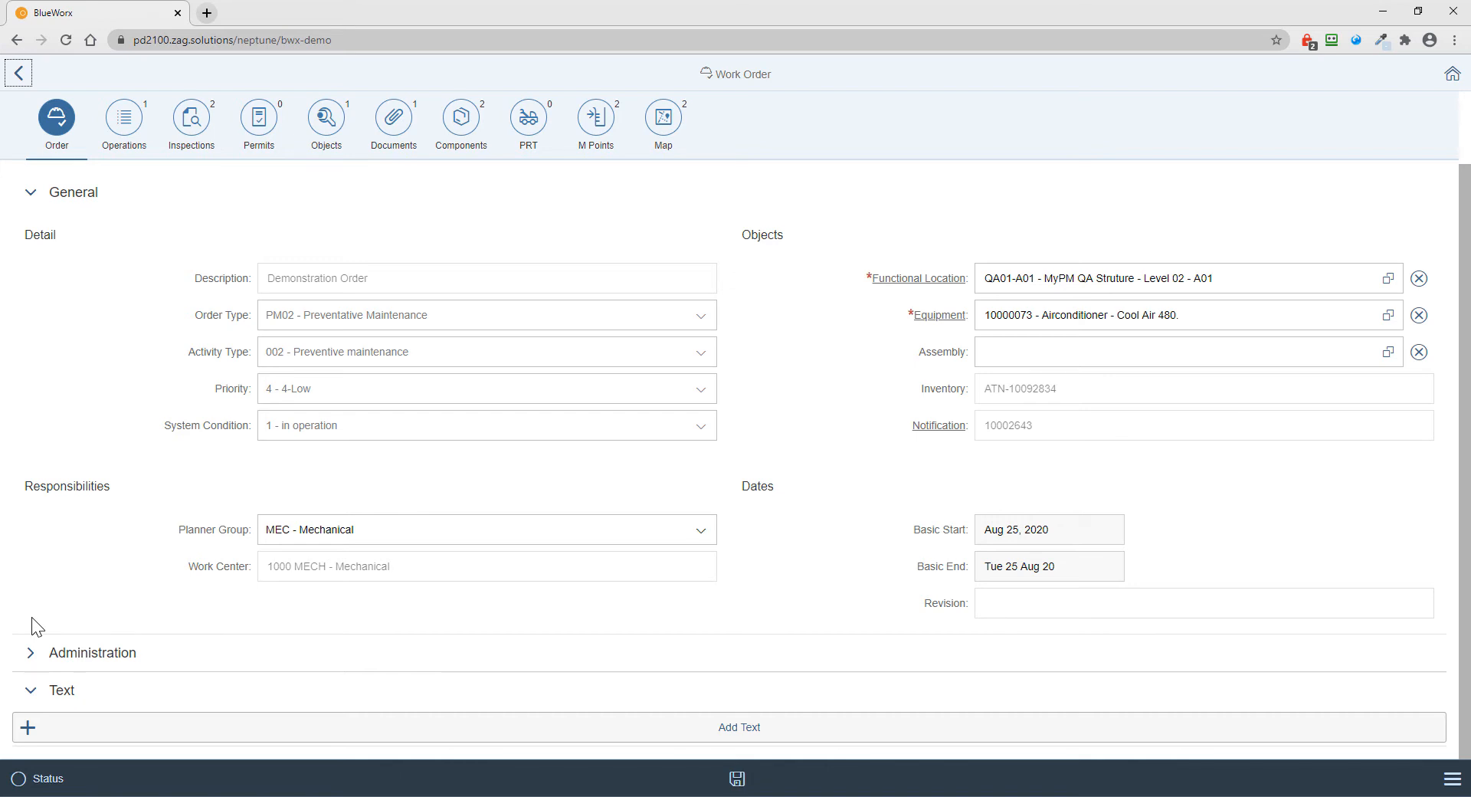
Open the Components list in My Work and compare how it is laid out in the other two BlueWorx browser tabs
left_click(28, 83)
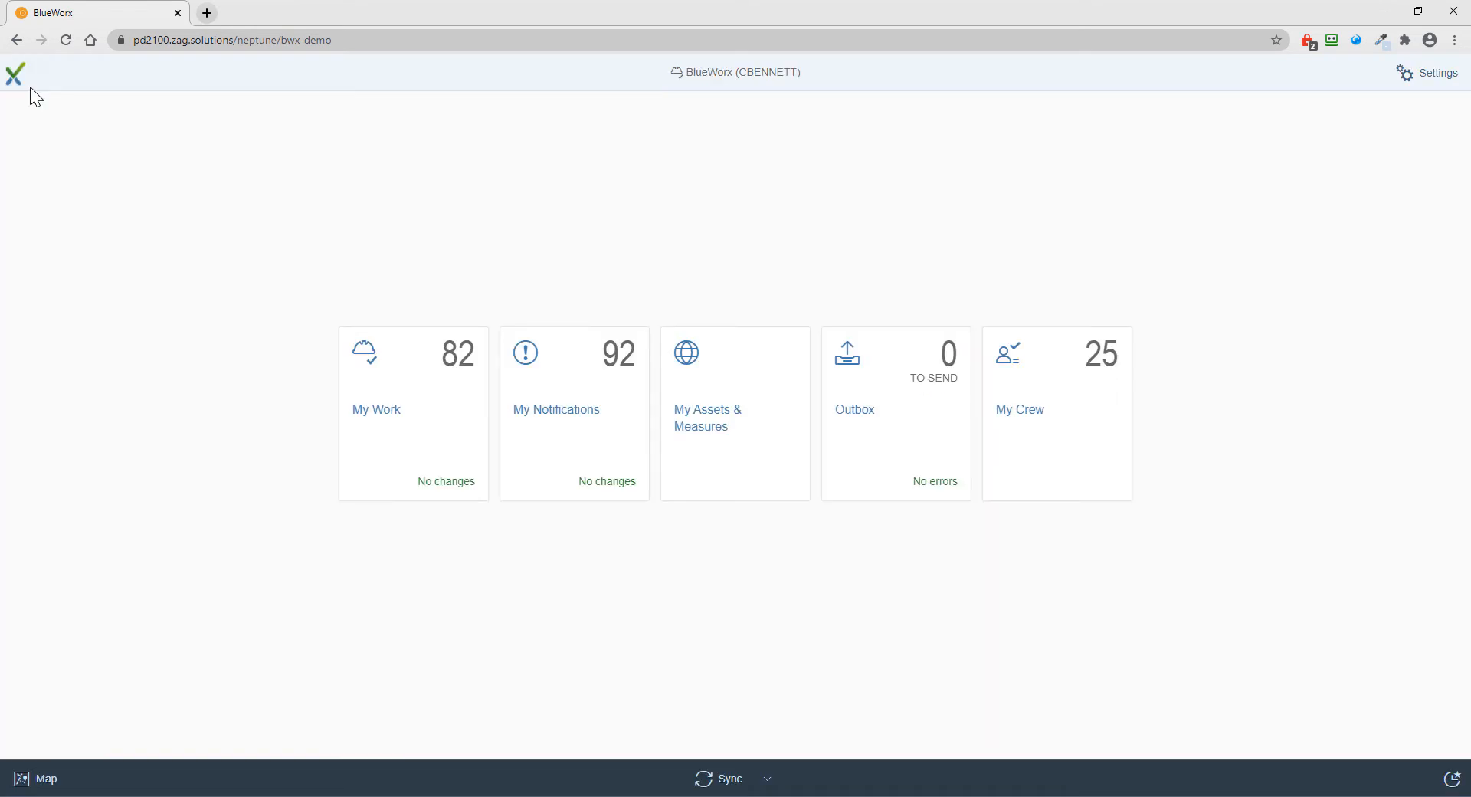
left_click(392, 419)
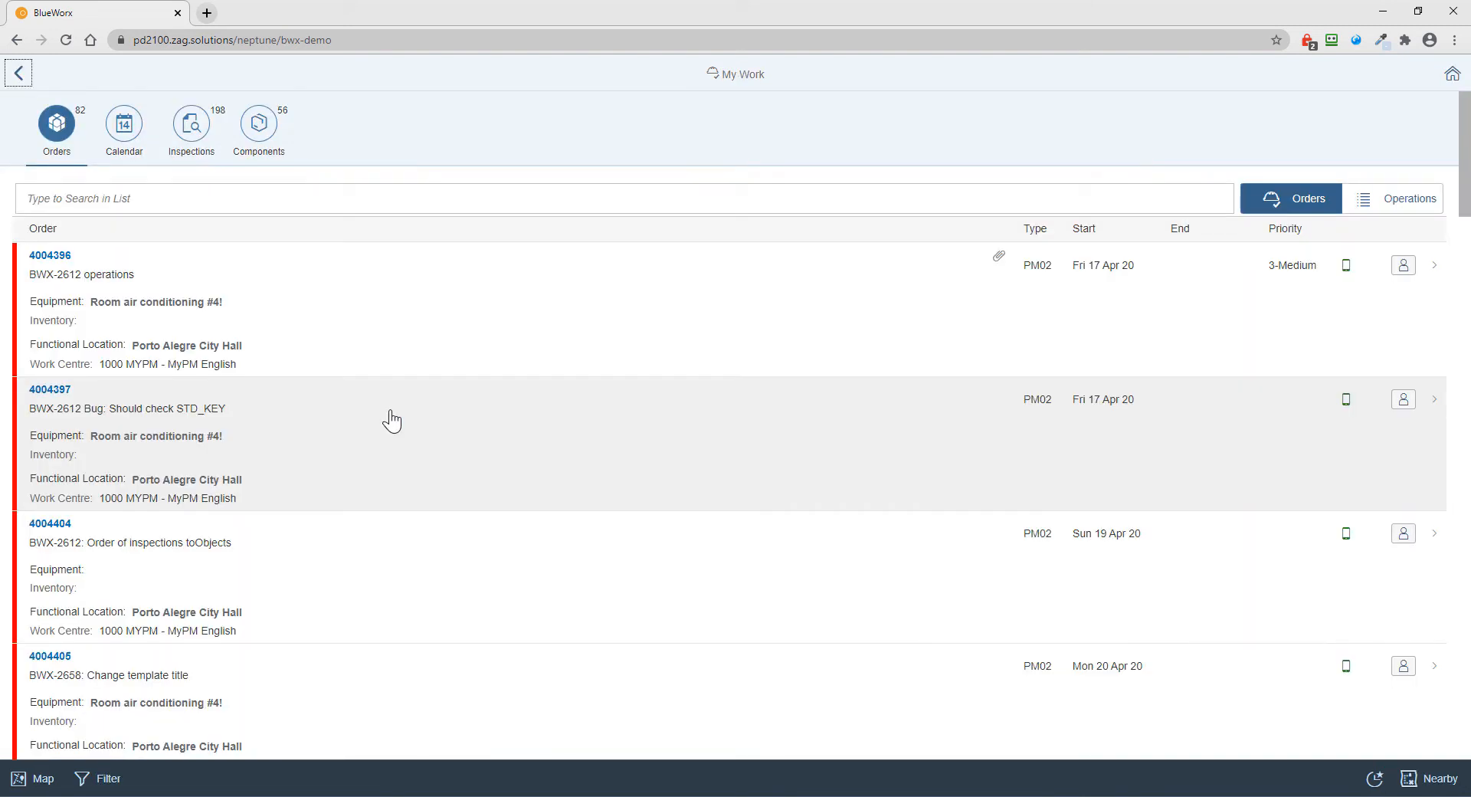
left_click(258, 128)
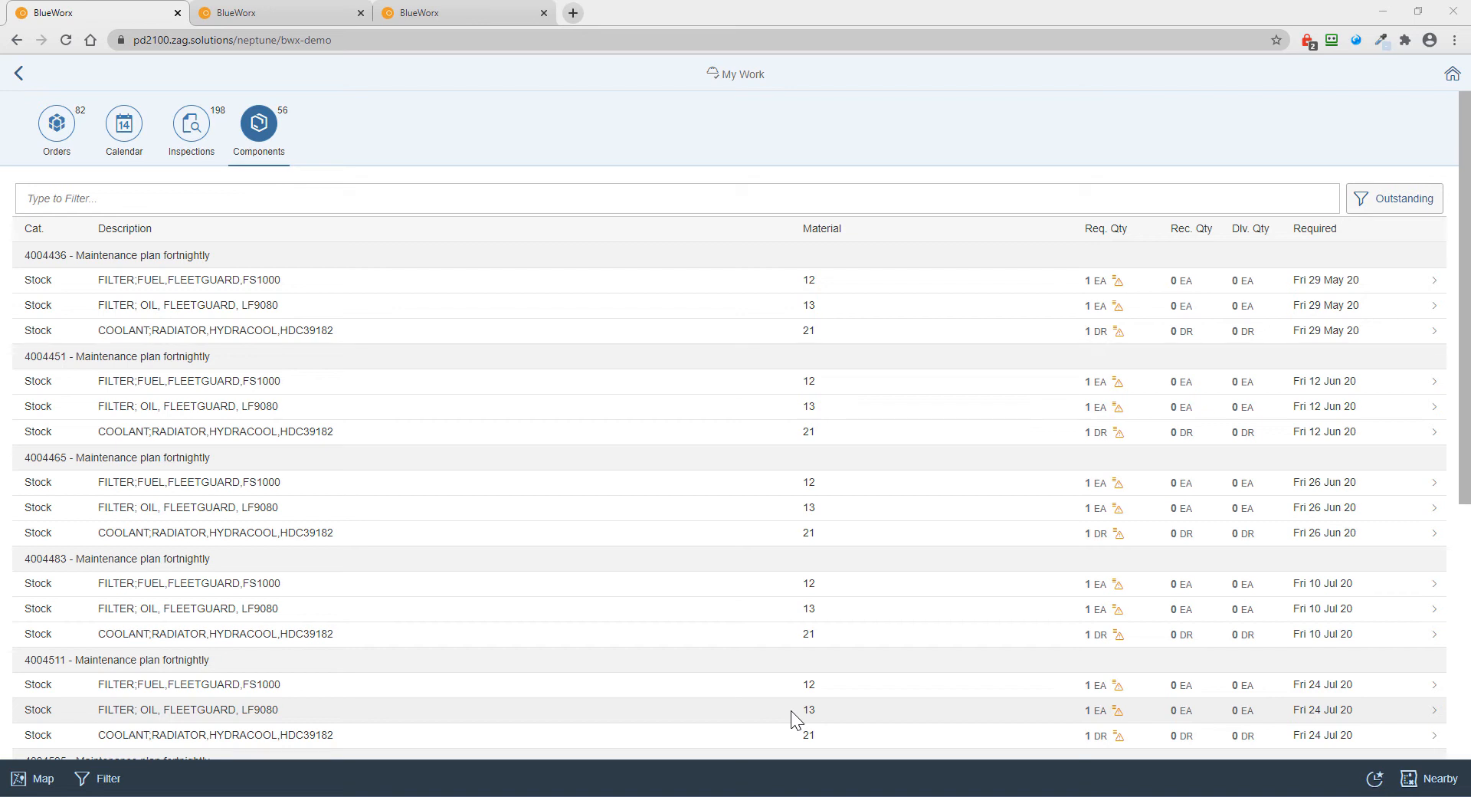
left_click(252, 14)
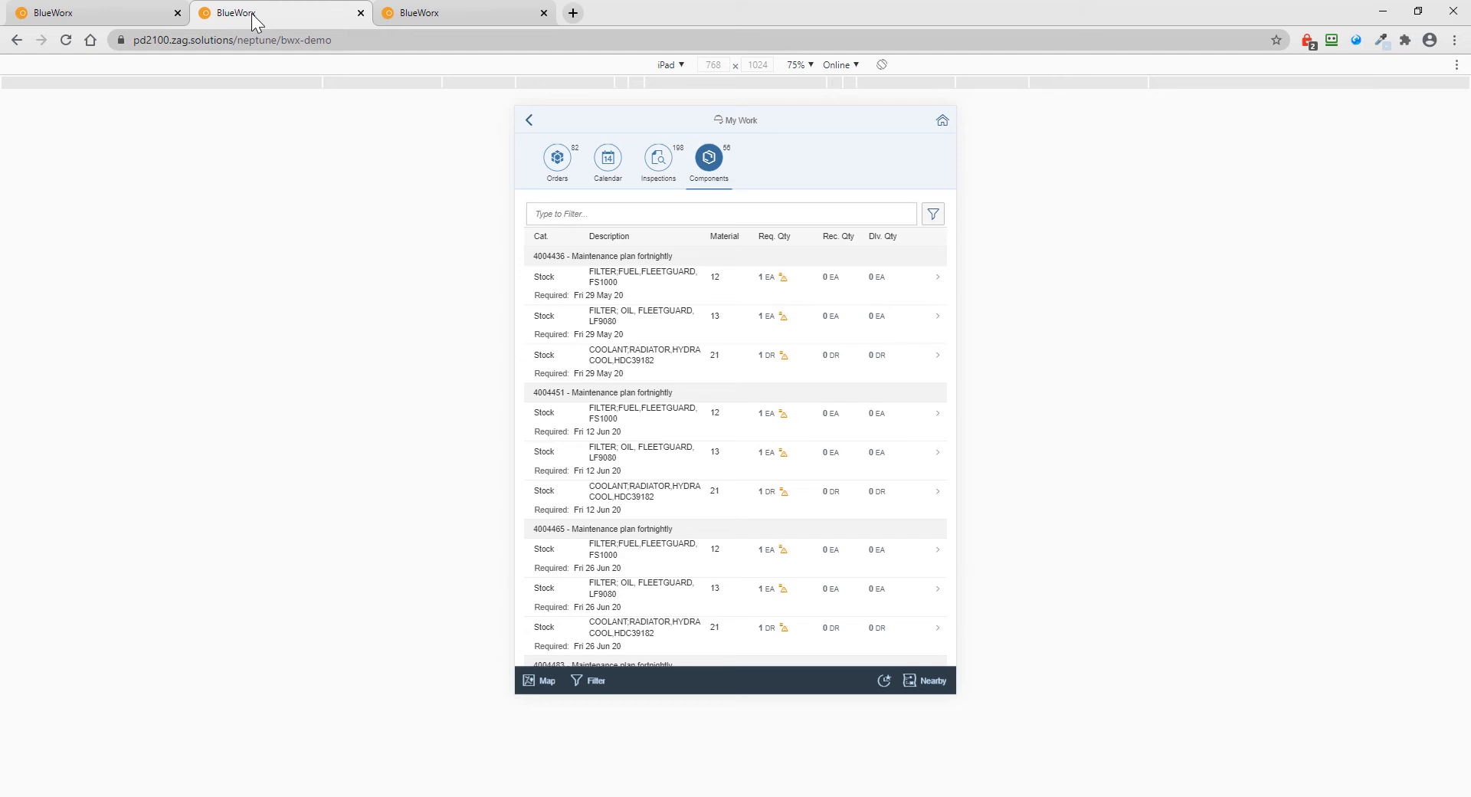
left_click(433, 13)
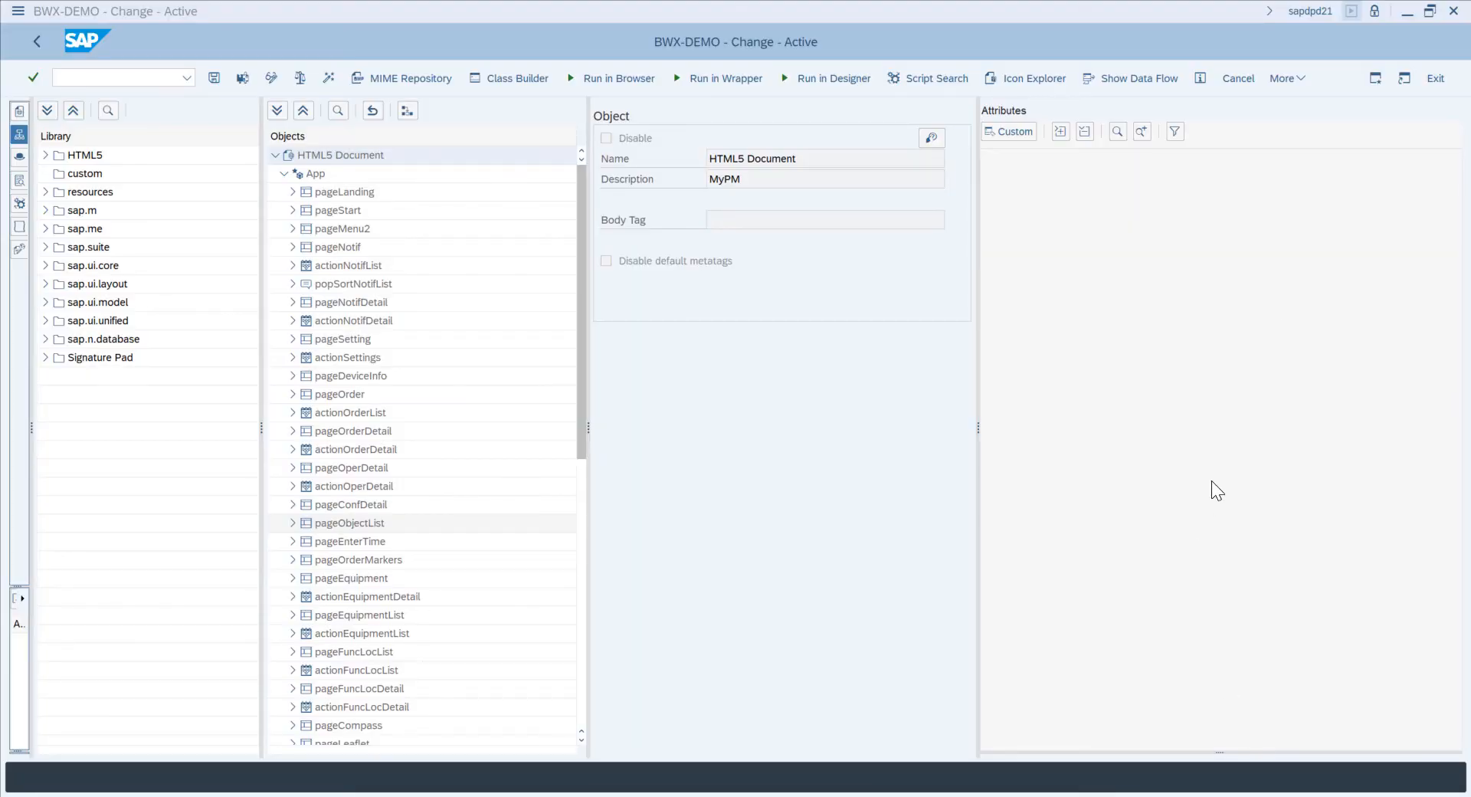
Search the BWX-DEMO object tree for "component" and expand the tabOrderCompRec table to list its columns
left_click(337, 111)
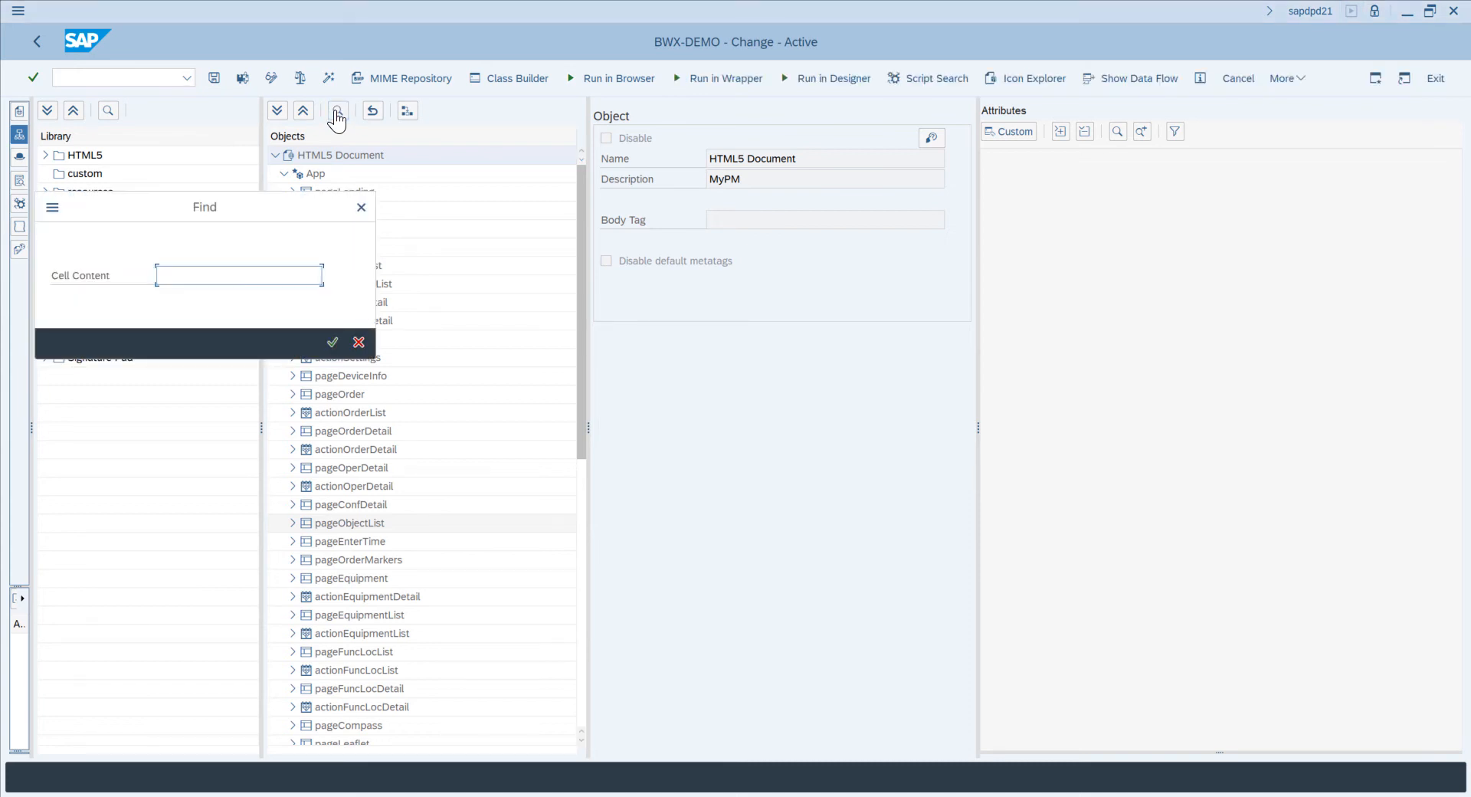
type("component")
key("Return")
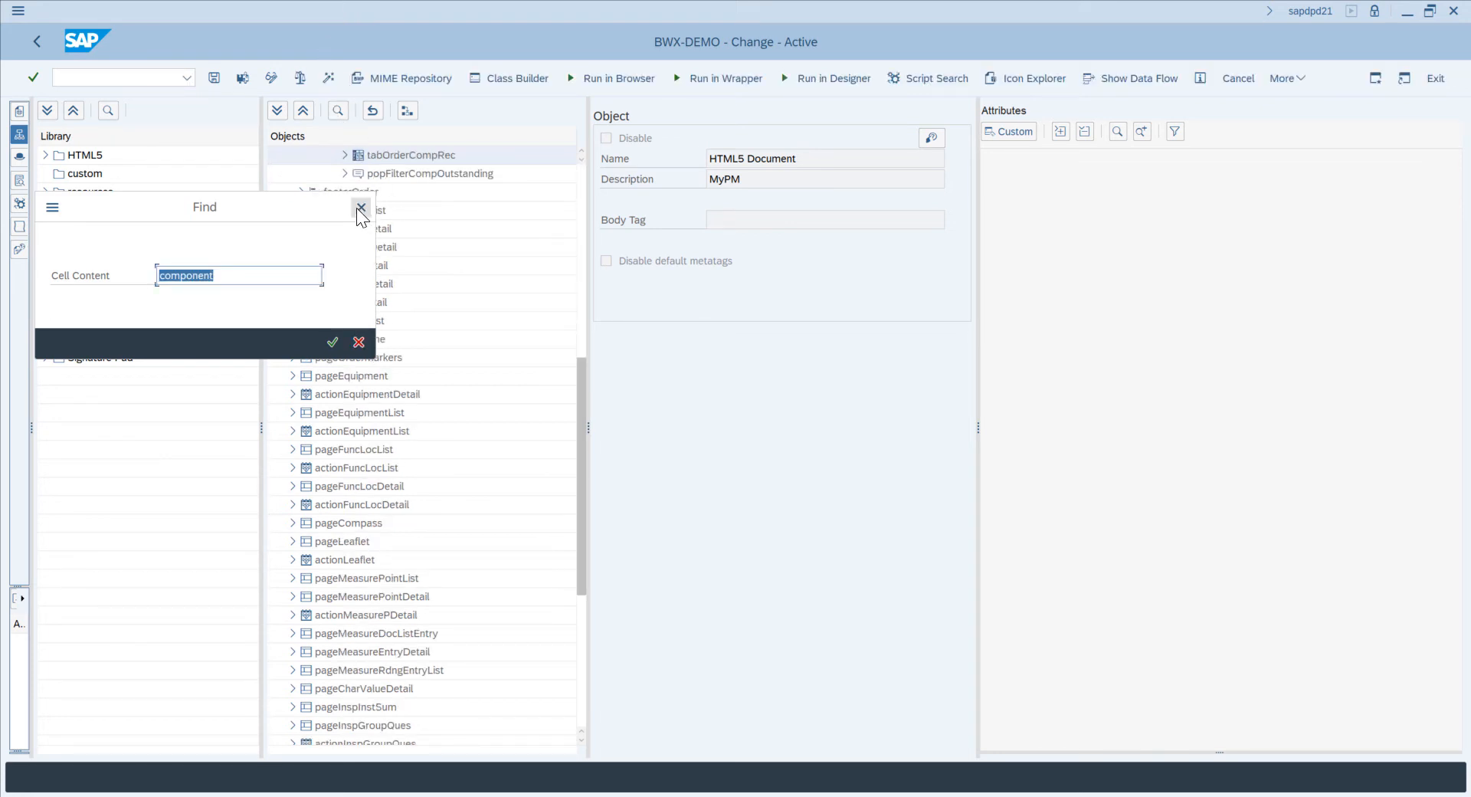
left_click(361, 207)
left_click_drag(582, 397, 582, 389)
left_click_drag(567, 308, 568, 291)
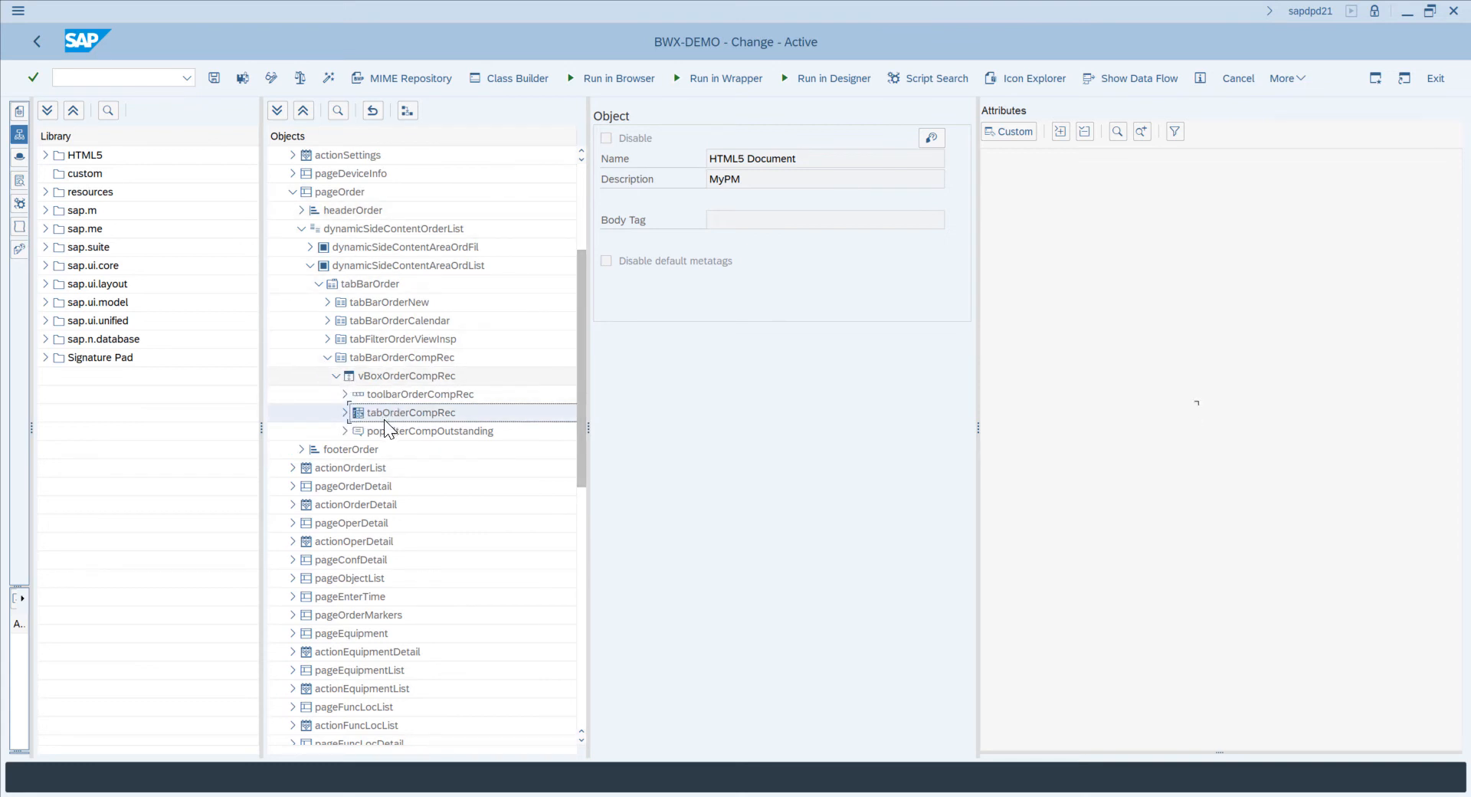
left_click(343, 411)
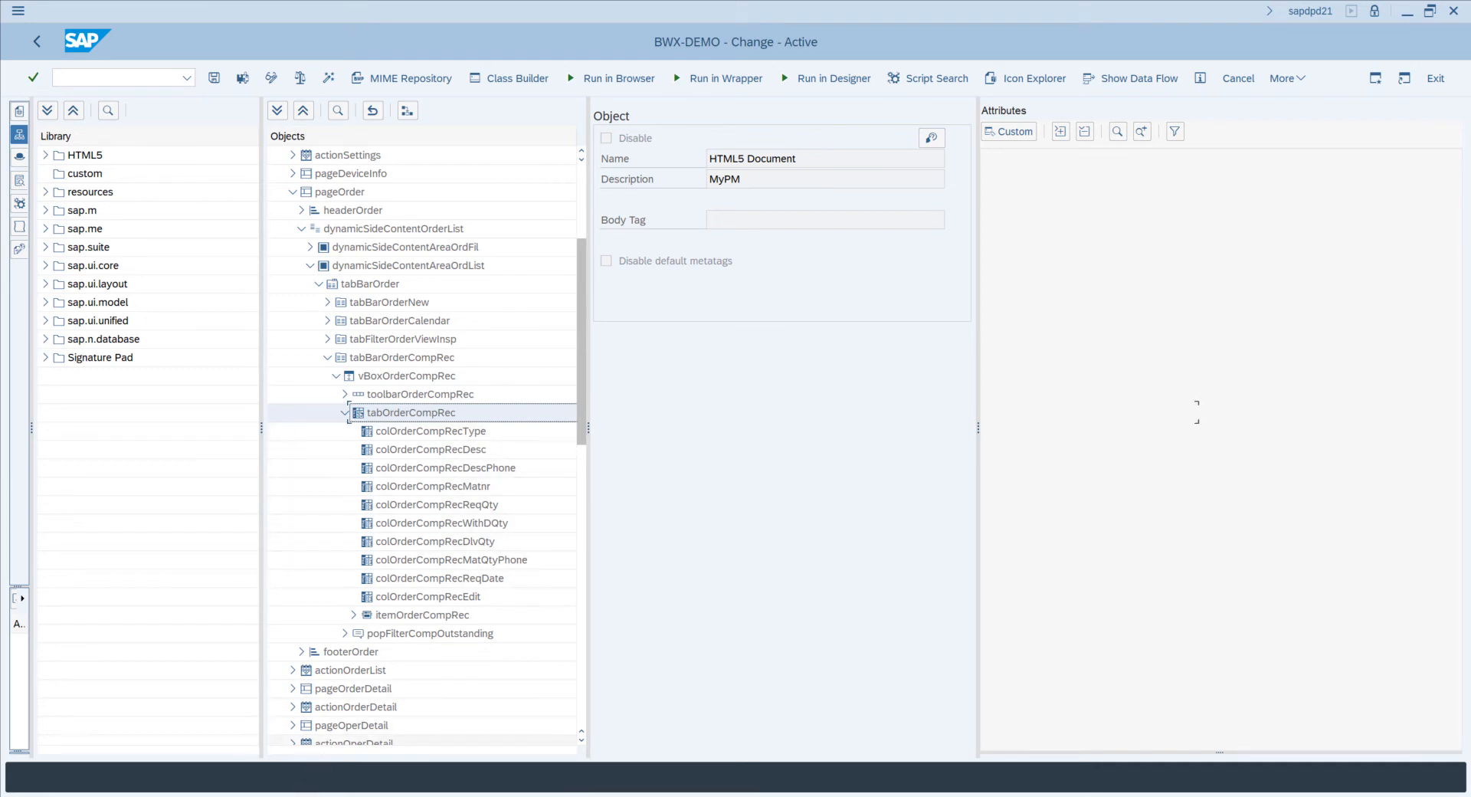
Review the Components list columns in BlueWorx in the browser, then return to the BWX-DEMO designer window
left_click(282, 796)
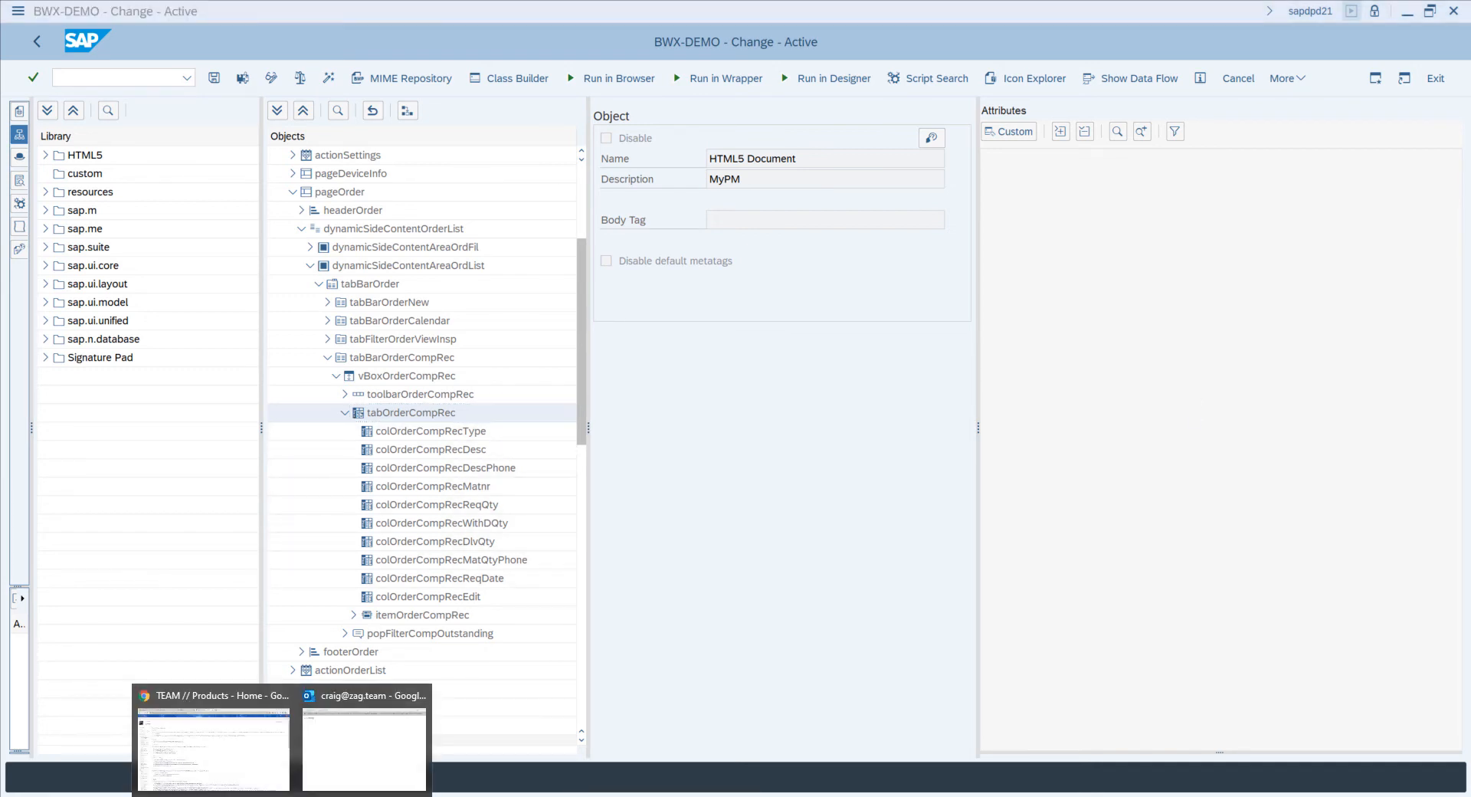
left_click(368, 739)
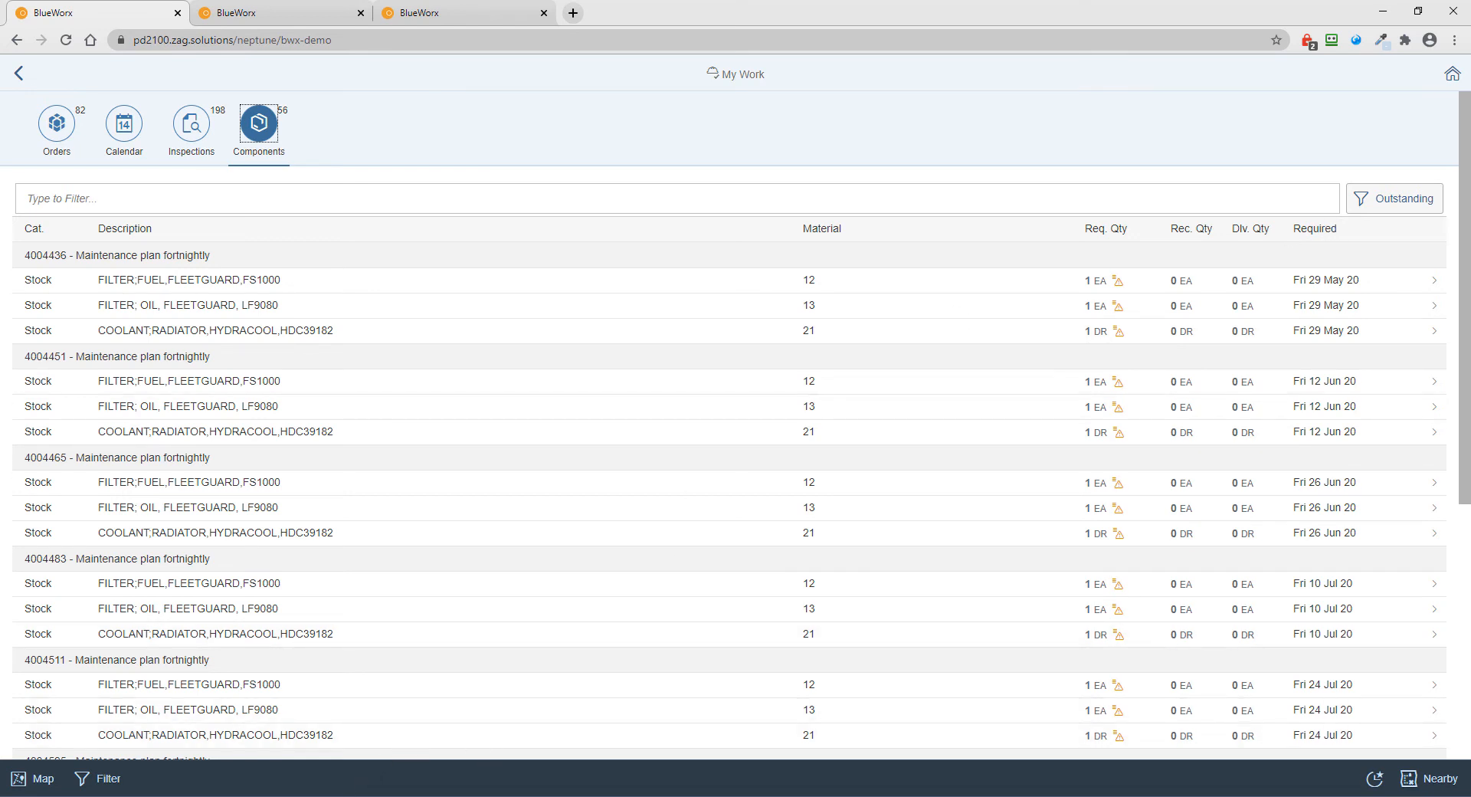
mouse_move(360, 786)
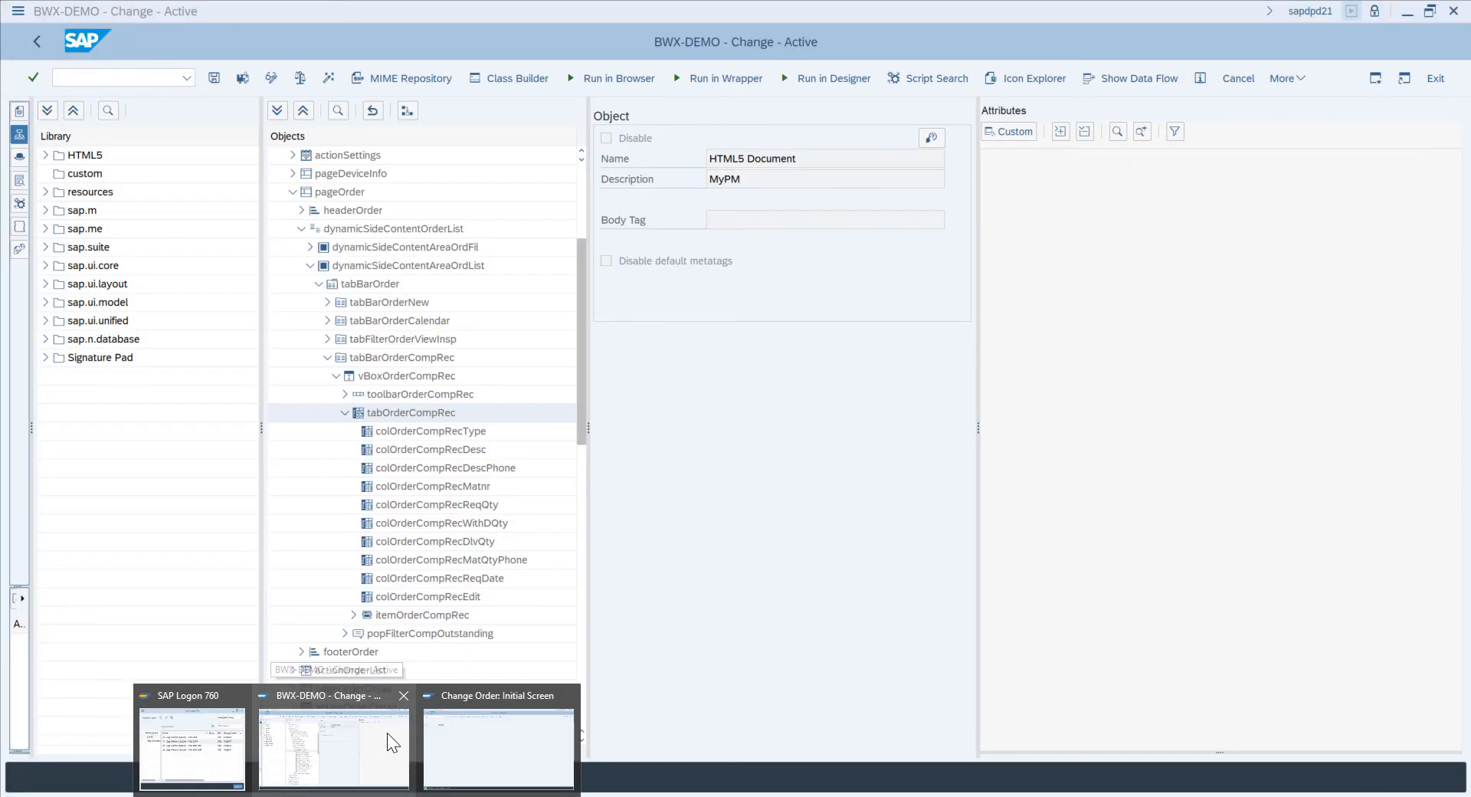
left_click(385, 733)
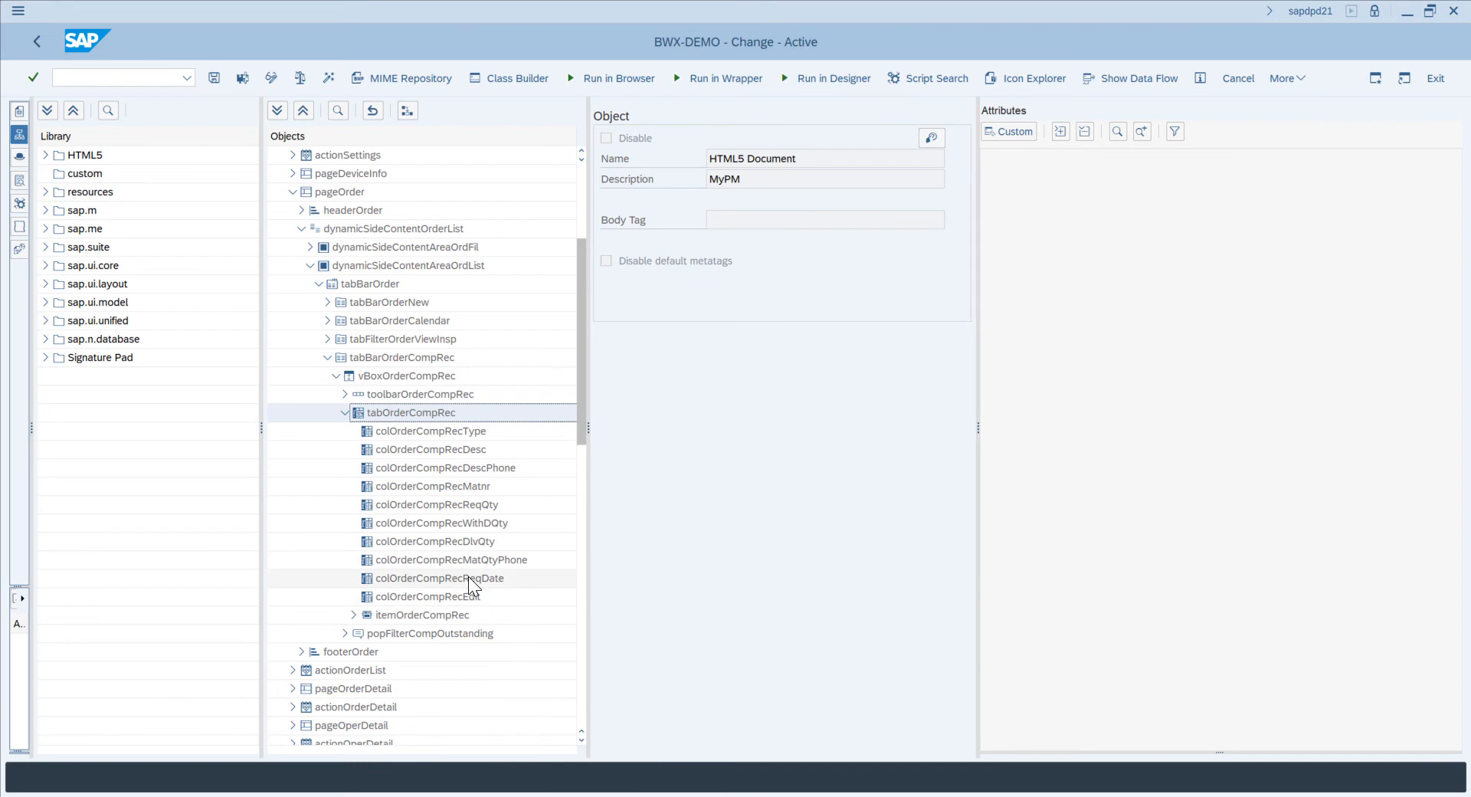
Add an extension point after the colOrderCompRecReqDate column in the tabOrderCompRec table
left_click(468, 577)
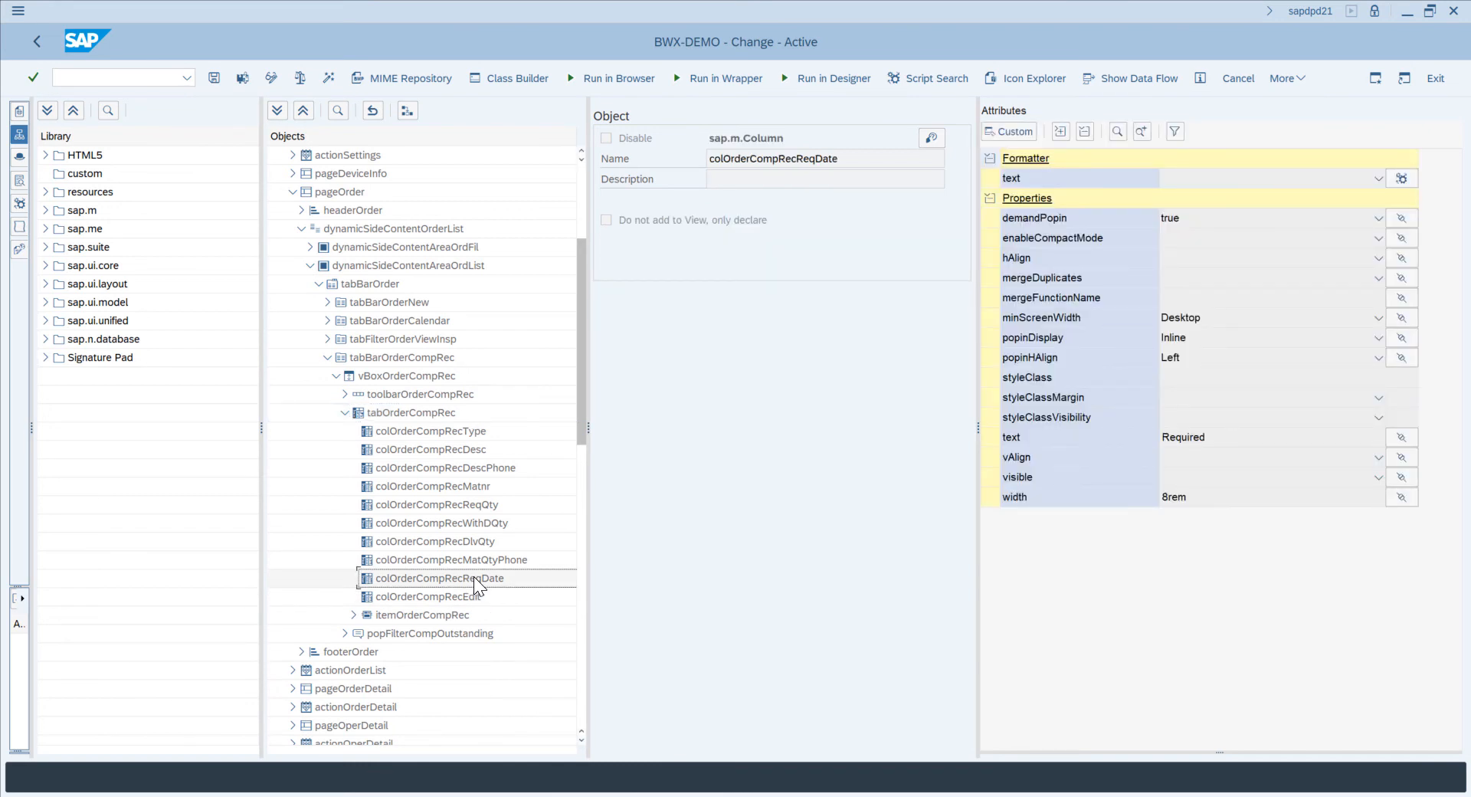
right_click(429, 576)
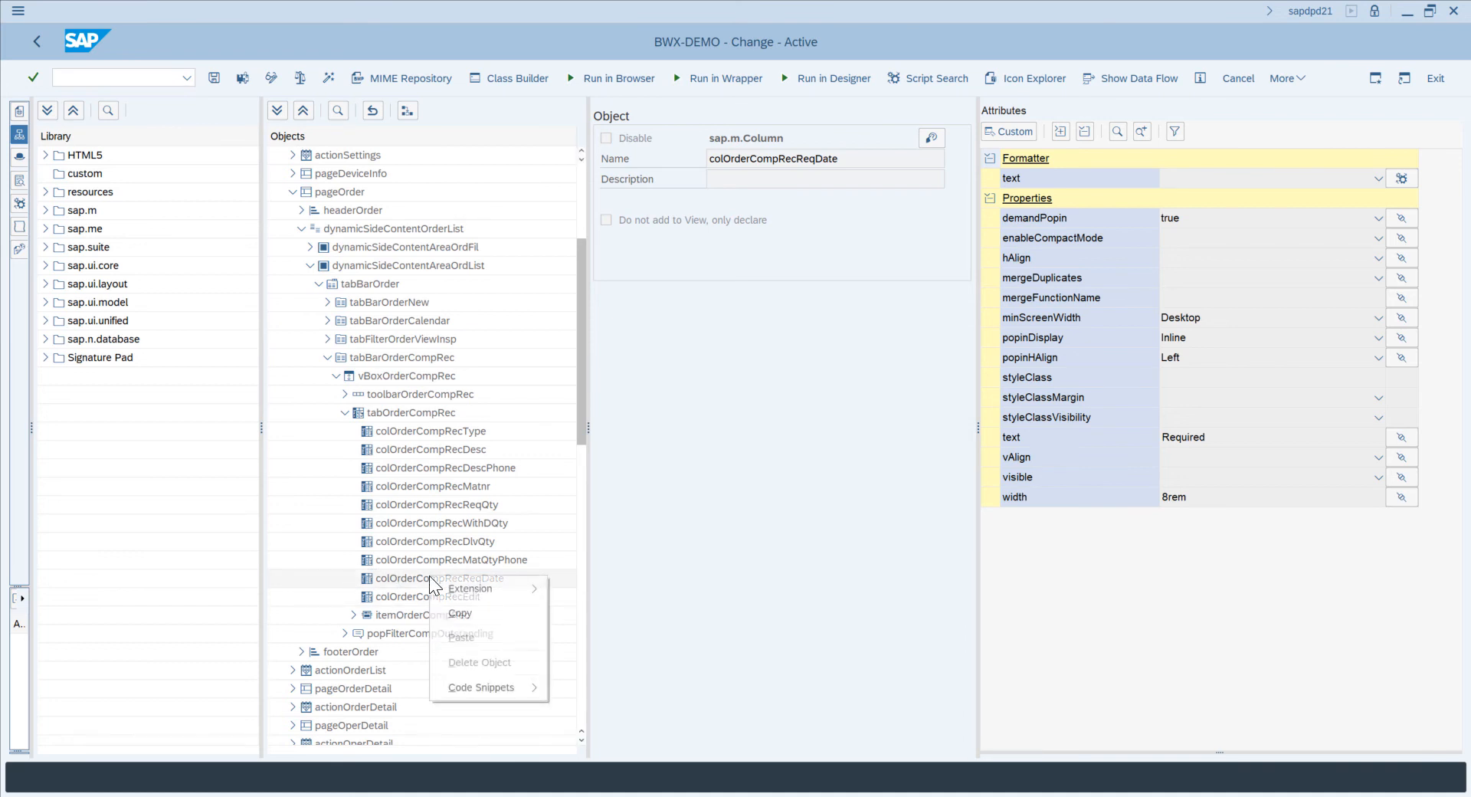
mouse_move(469, 586)
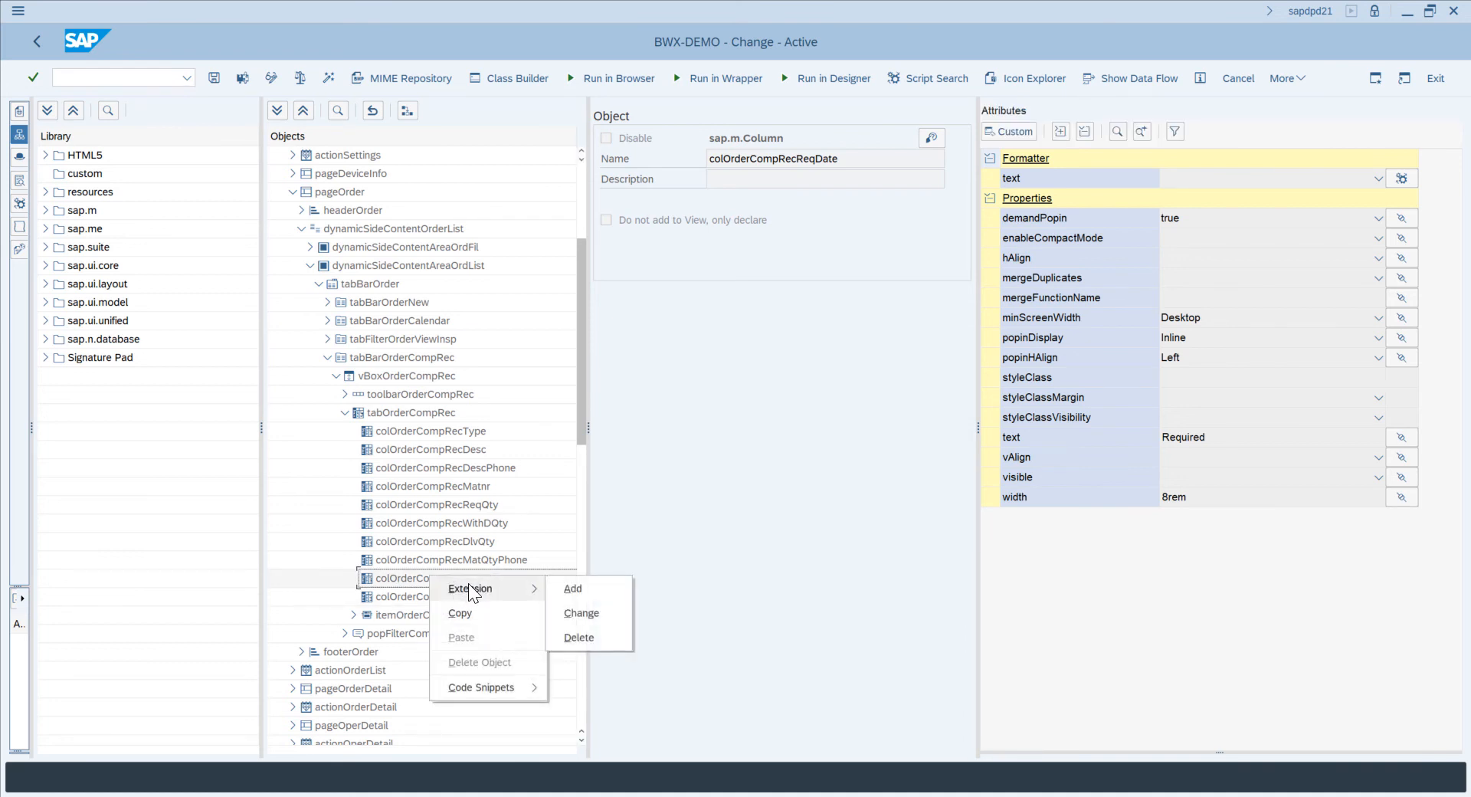
left_click(578, 587)
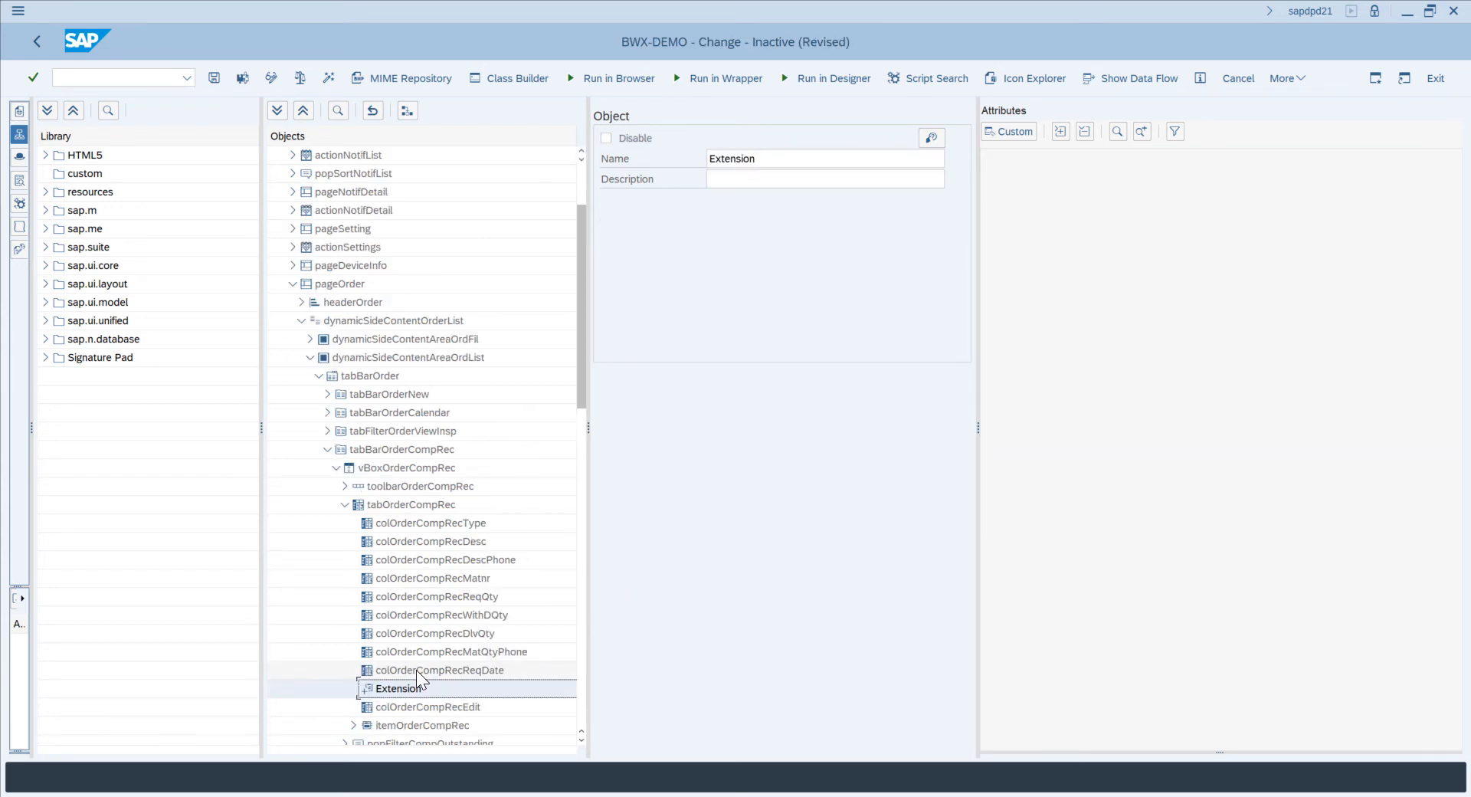
Copy the colOrderCompRecReqDate column and paste it into the new Extension beneath it
left_click(415, 671)
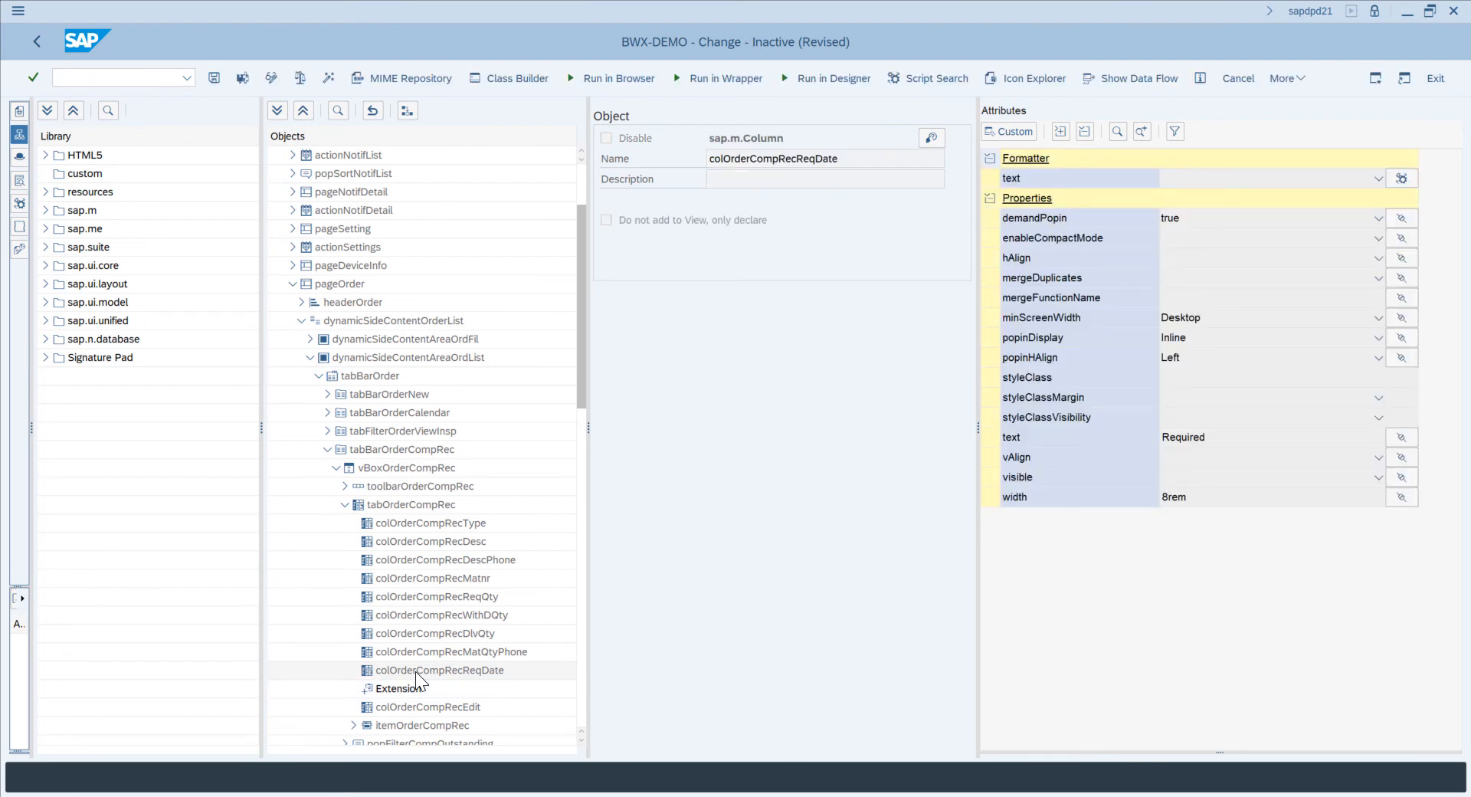
right_click(416, 671)
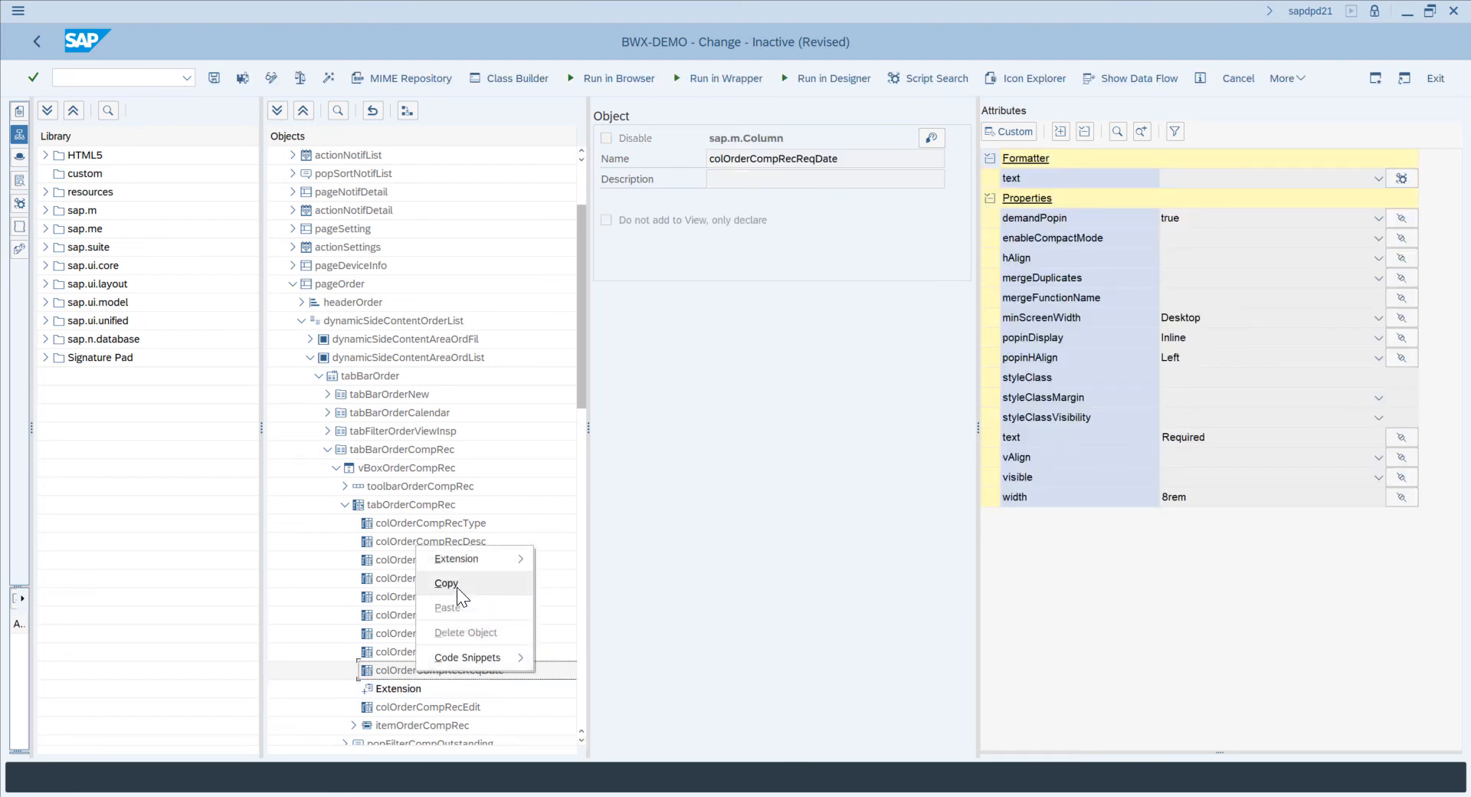
left_click(455, 584)
left_click(399, 699)
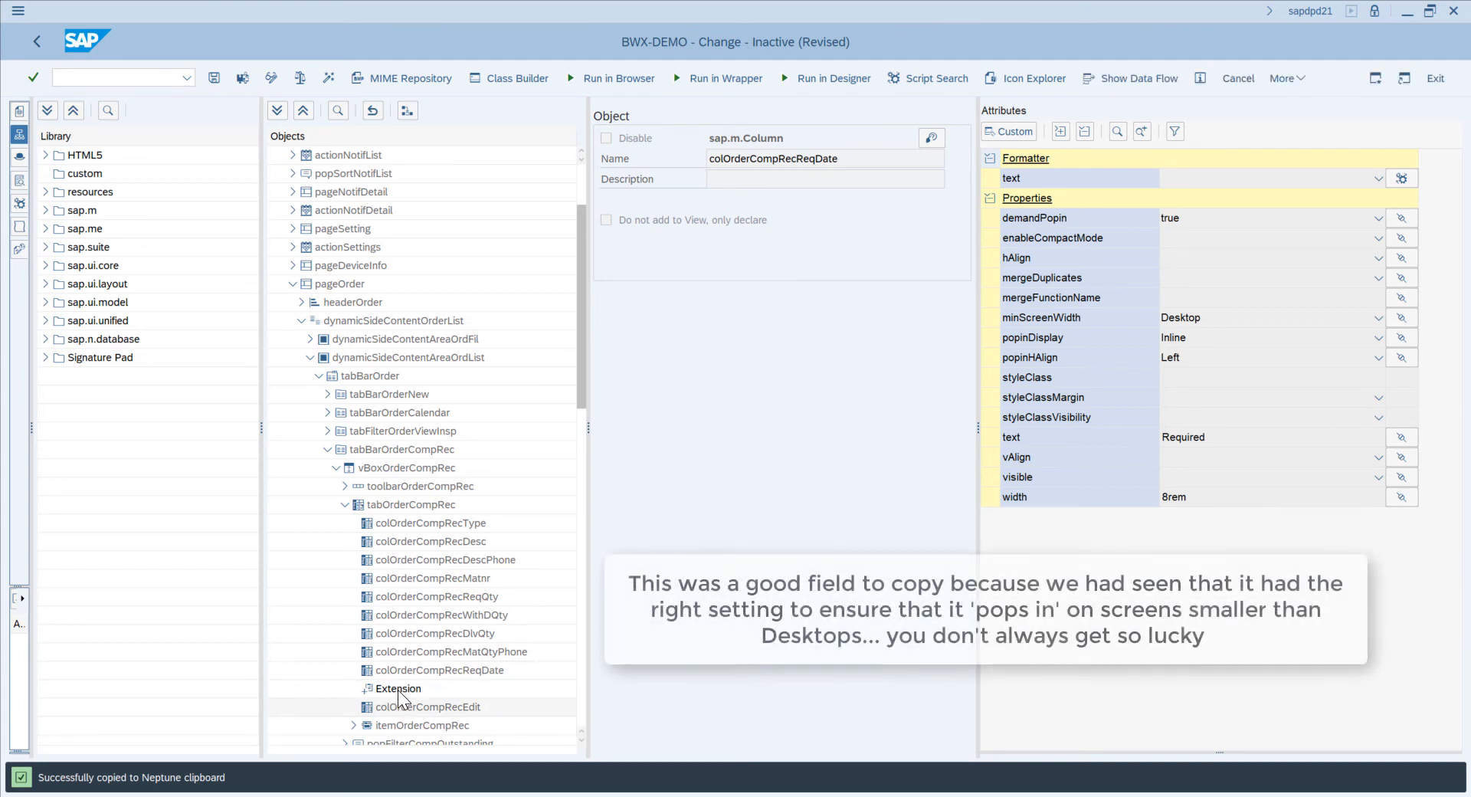
right_click(398, 690)
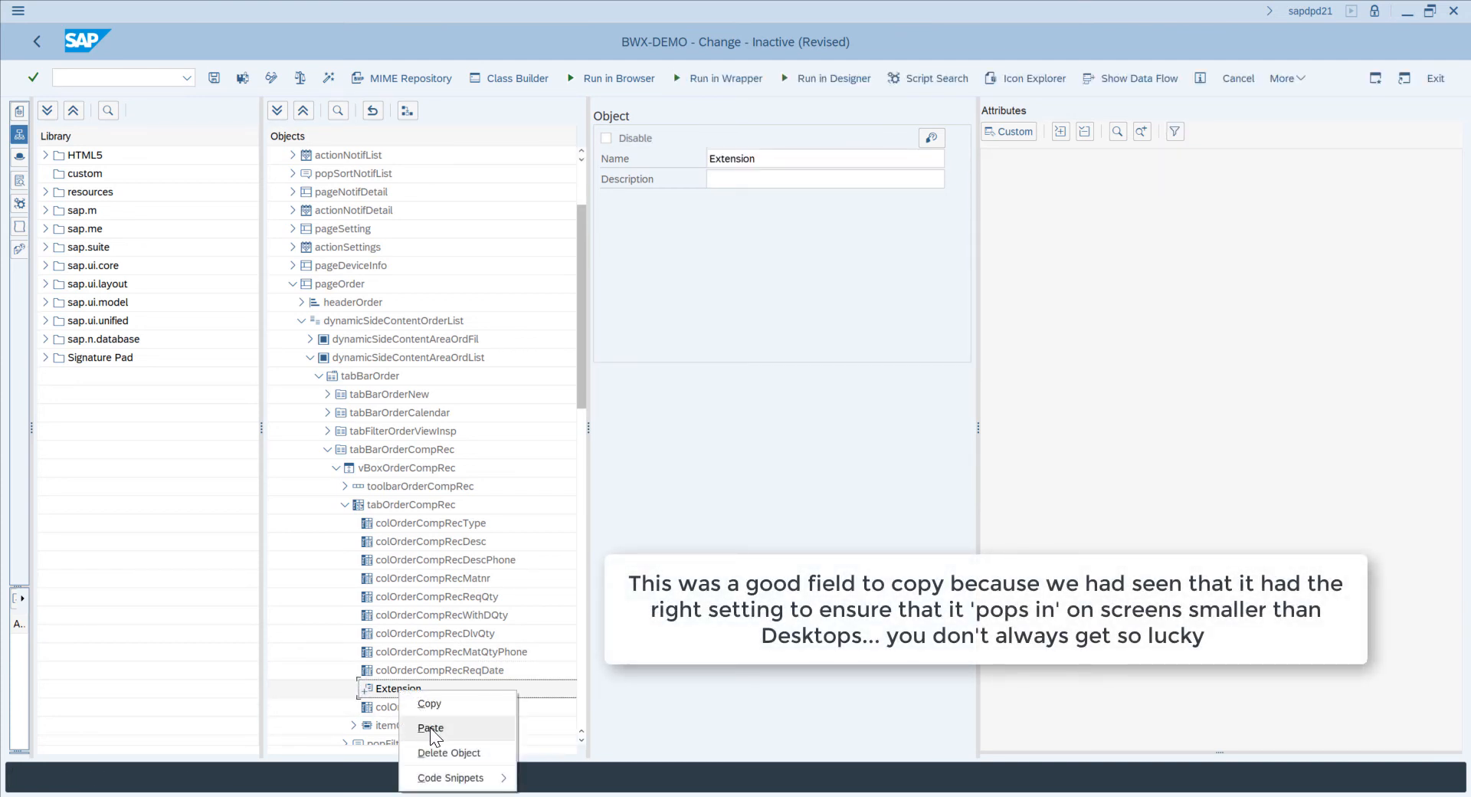
left_click(430, 727)
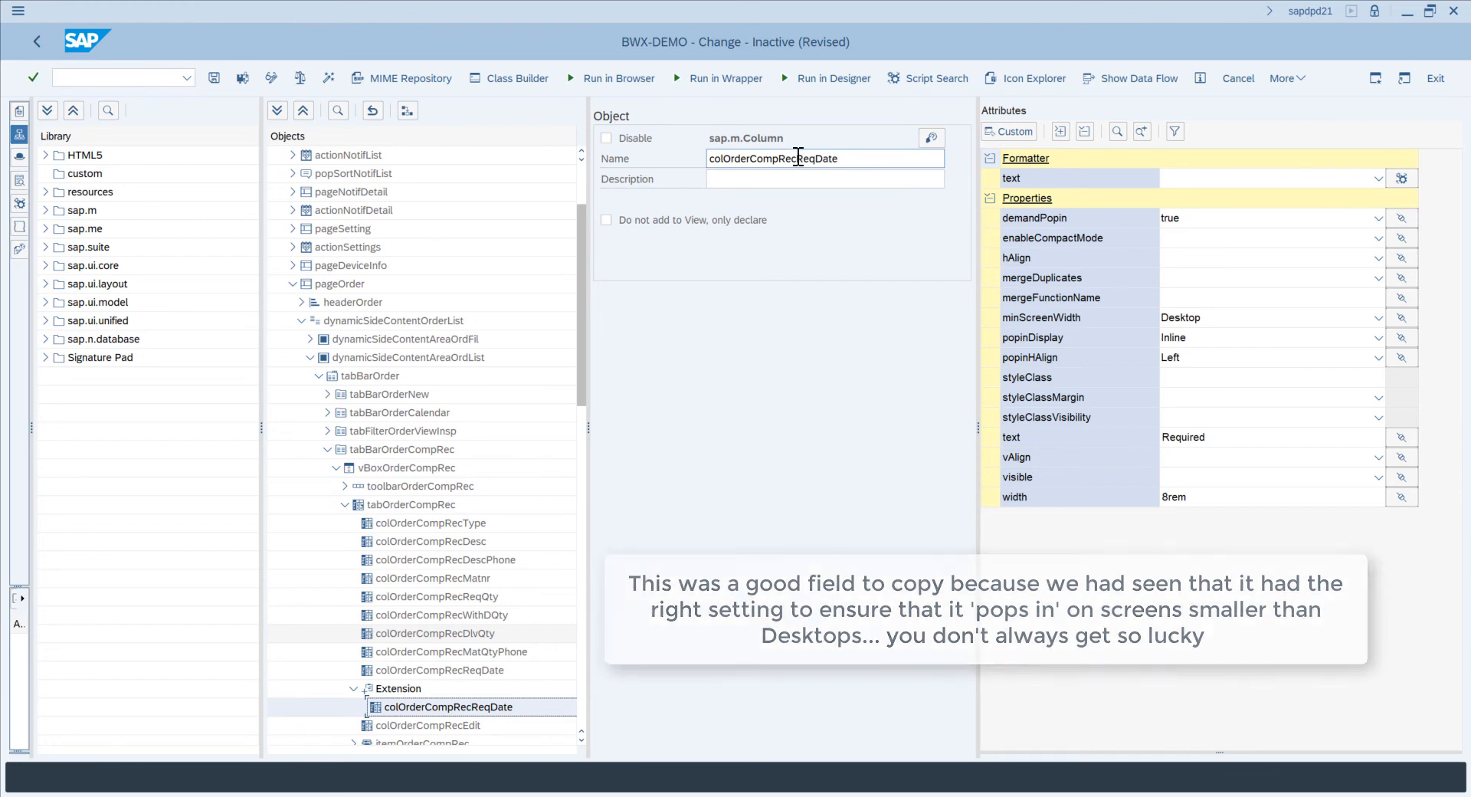
Rename the pasted column in the Extension as colOrderCompRecUnloadPt
left_click_drag(797, 156, 846, 158)
type("Unlod")
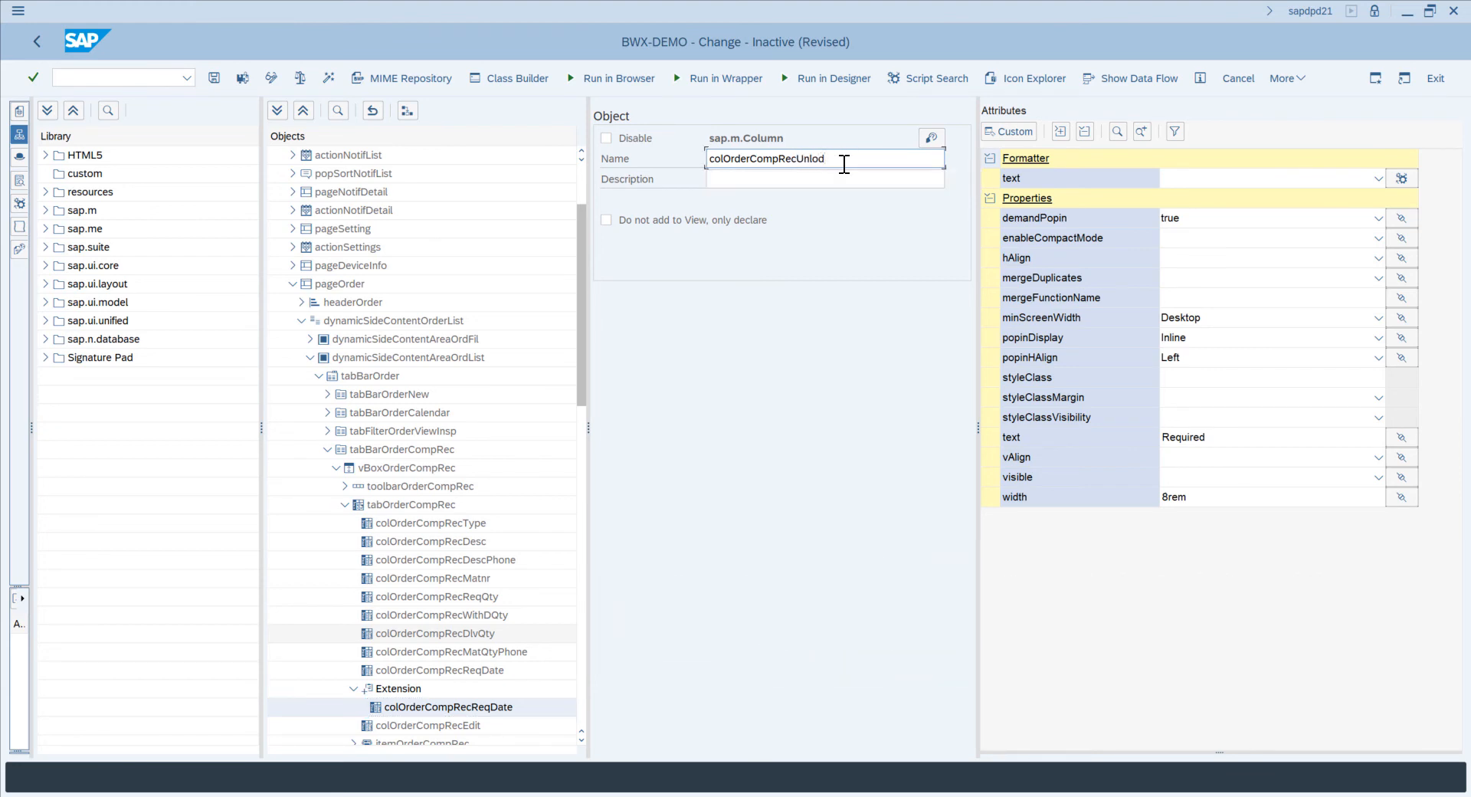
type("P")
key("BackSpace")
key("BackSpace")
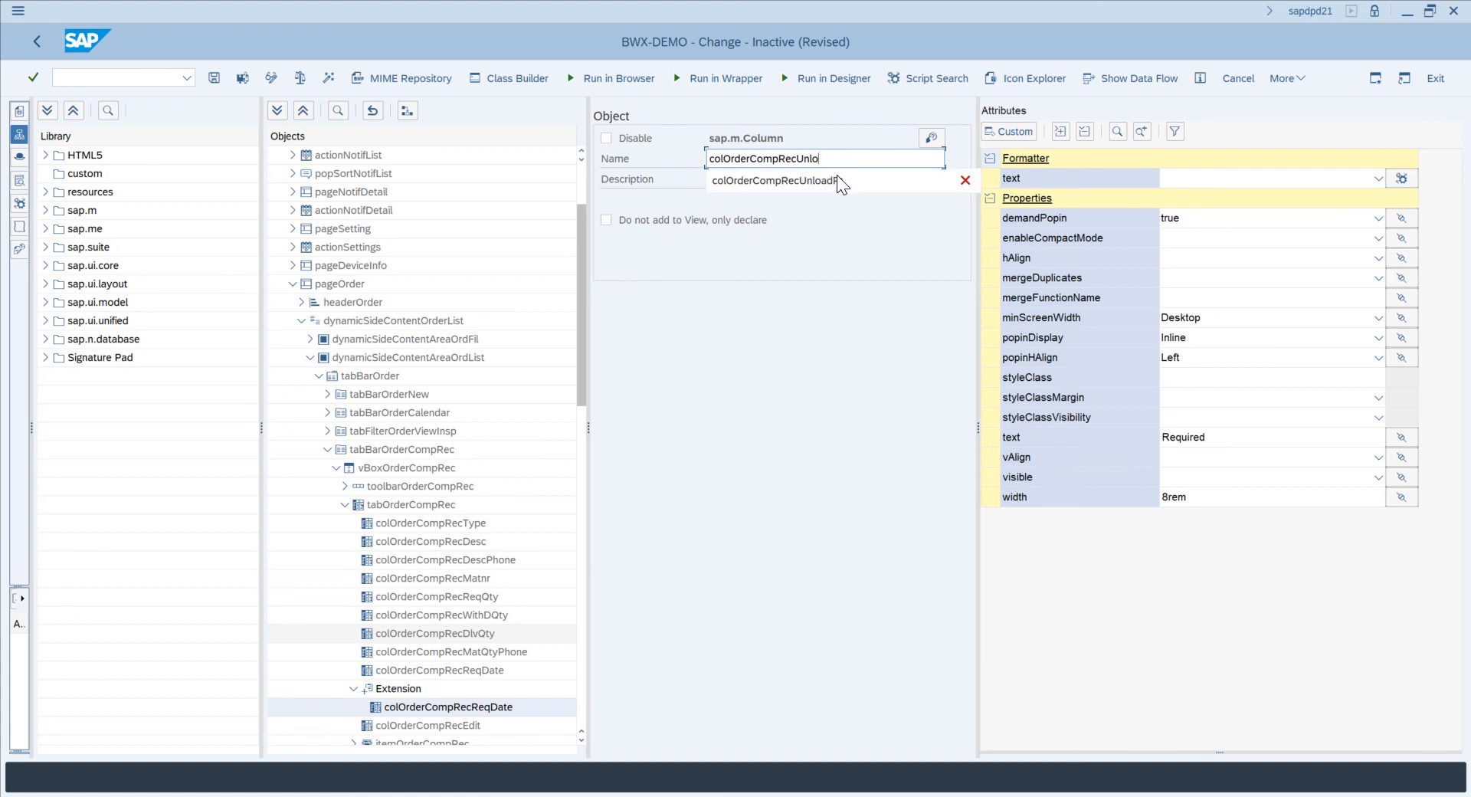
left_click(836, 177)
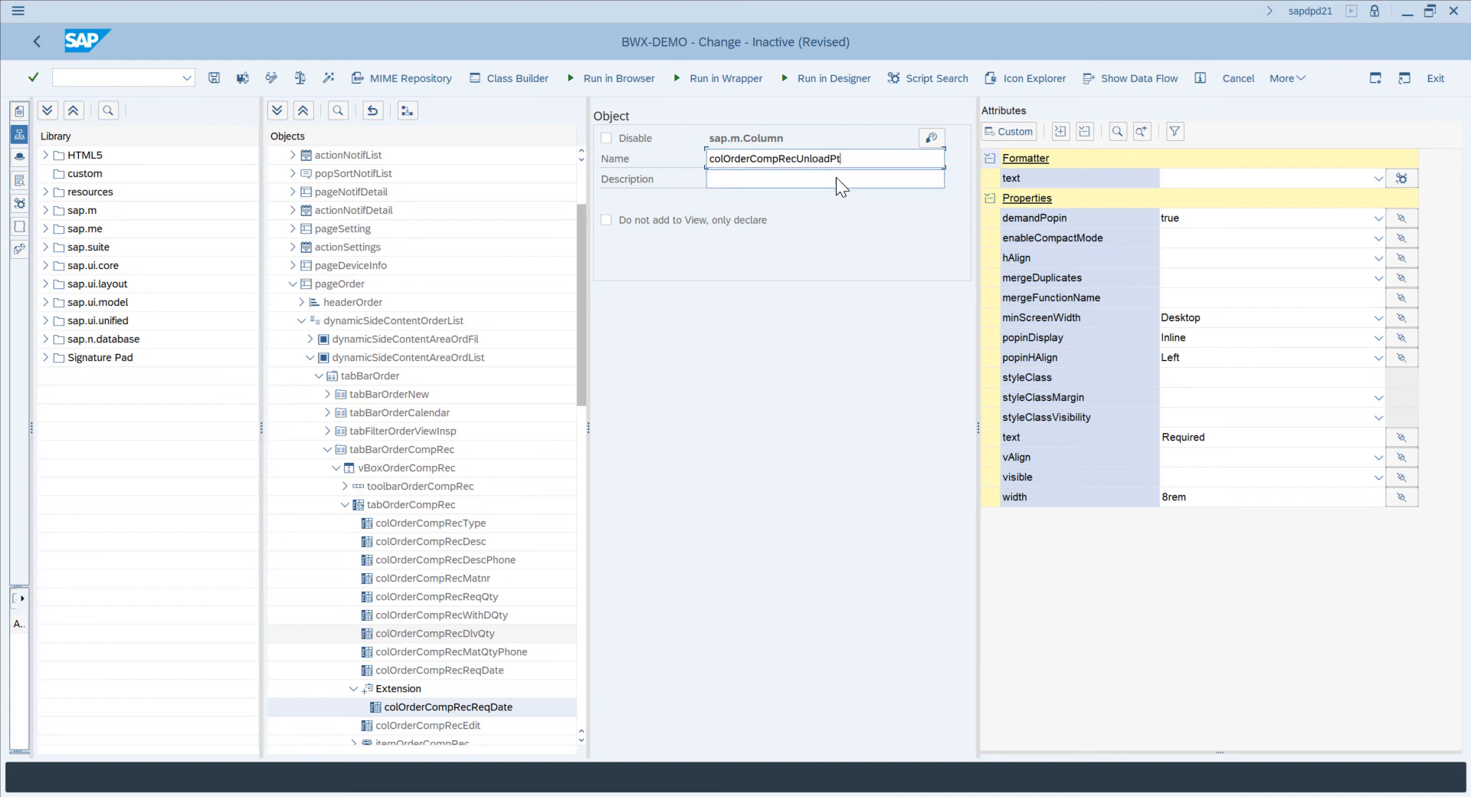
Set the copied column's header text to "Unloading Point" and its width to 25rem
left_click(1194, 442)
left_click_drag(1169, 437, 1210, 435)
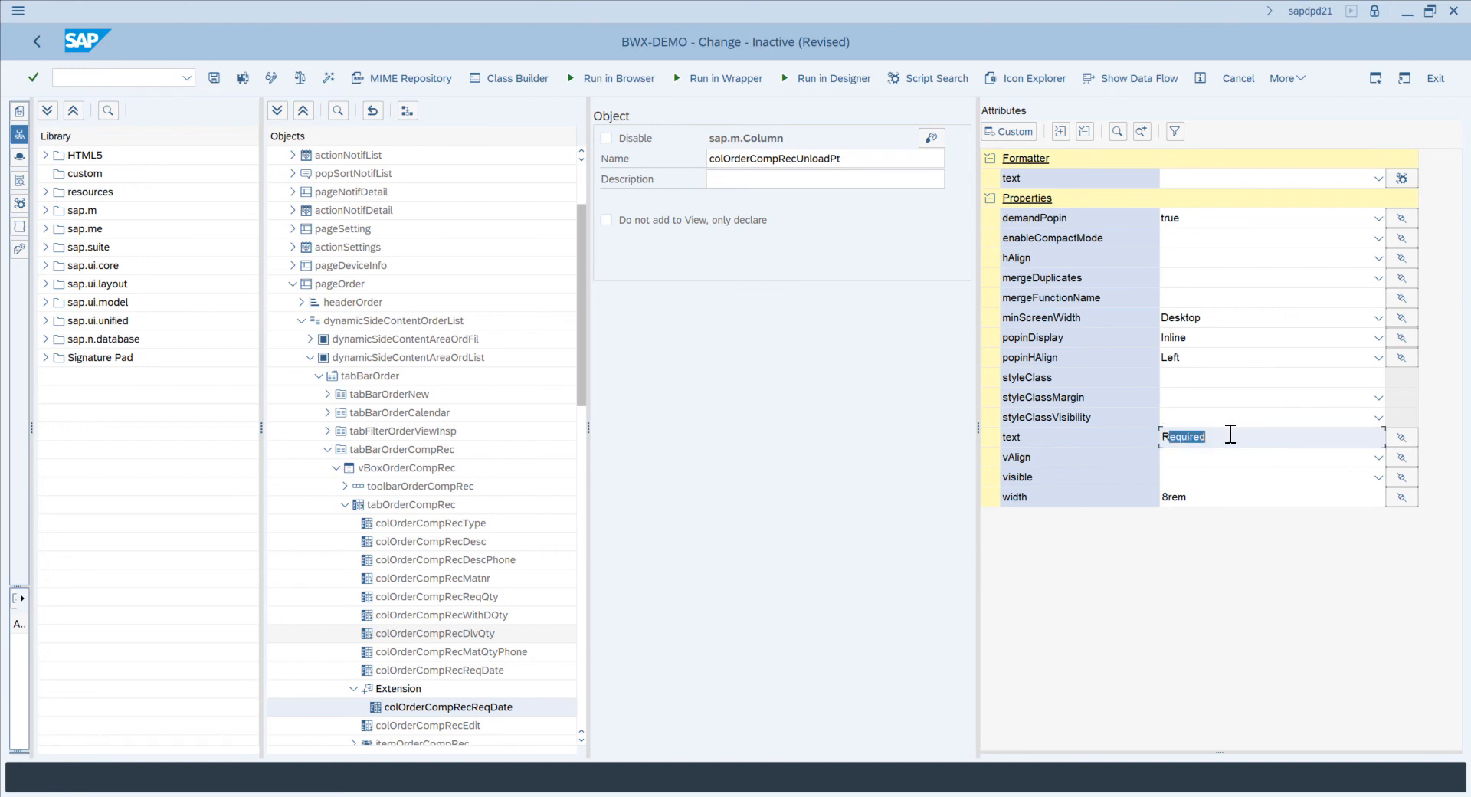
key("BackSpace")
key("BackSpace")
type("Unloading Point")
left_click(1169, 497)
left_click_drag(1168, 496, 1144, 496)
type("25")
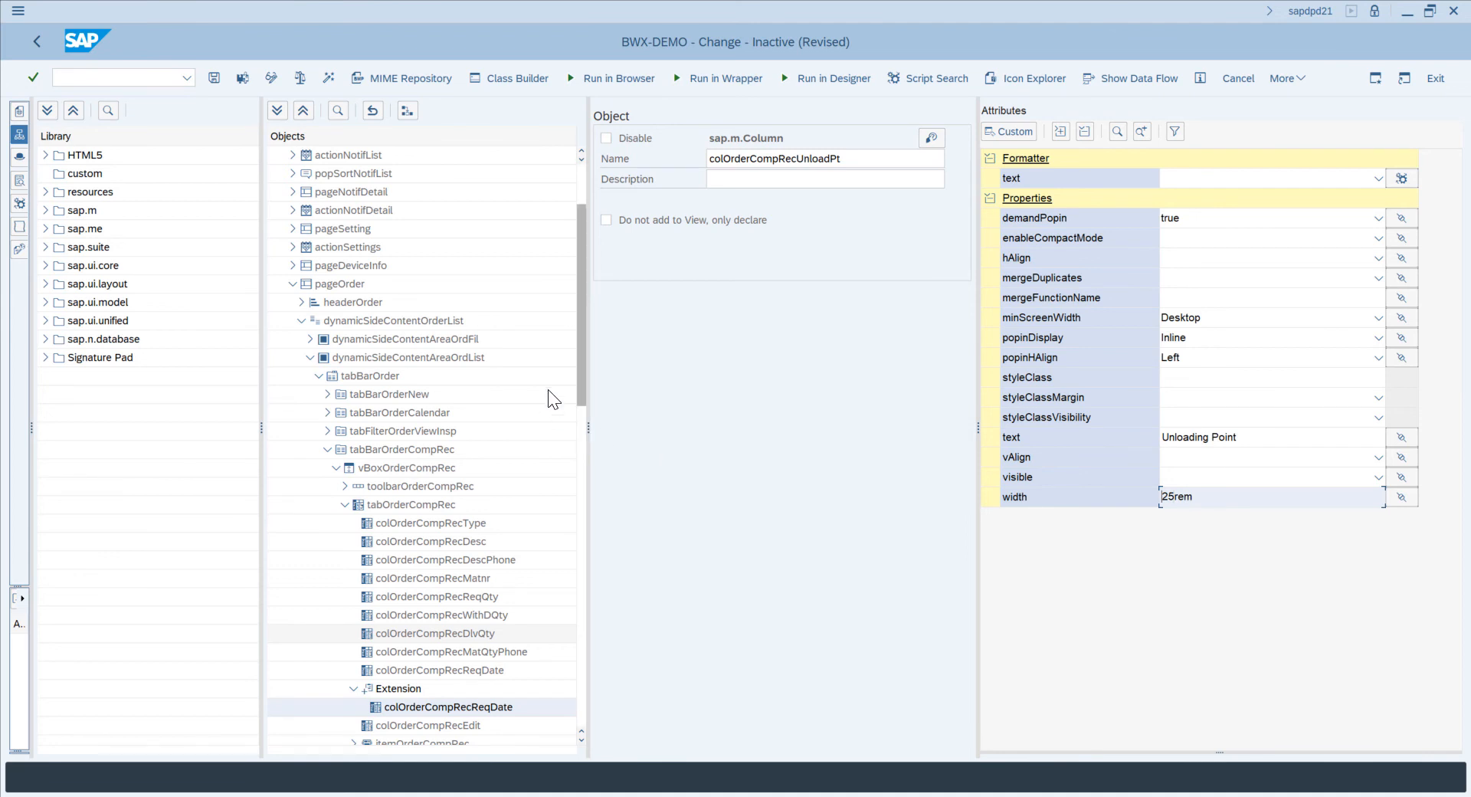
Expand itemOrderCompRec and add an extension point after its txtOrderCompRecReqDate text field
left_click_drag(583, 370, 590, 475)
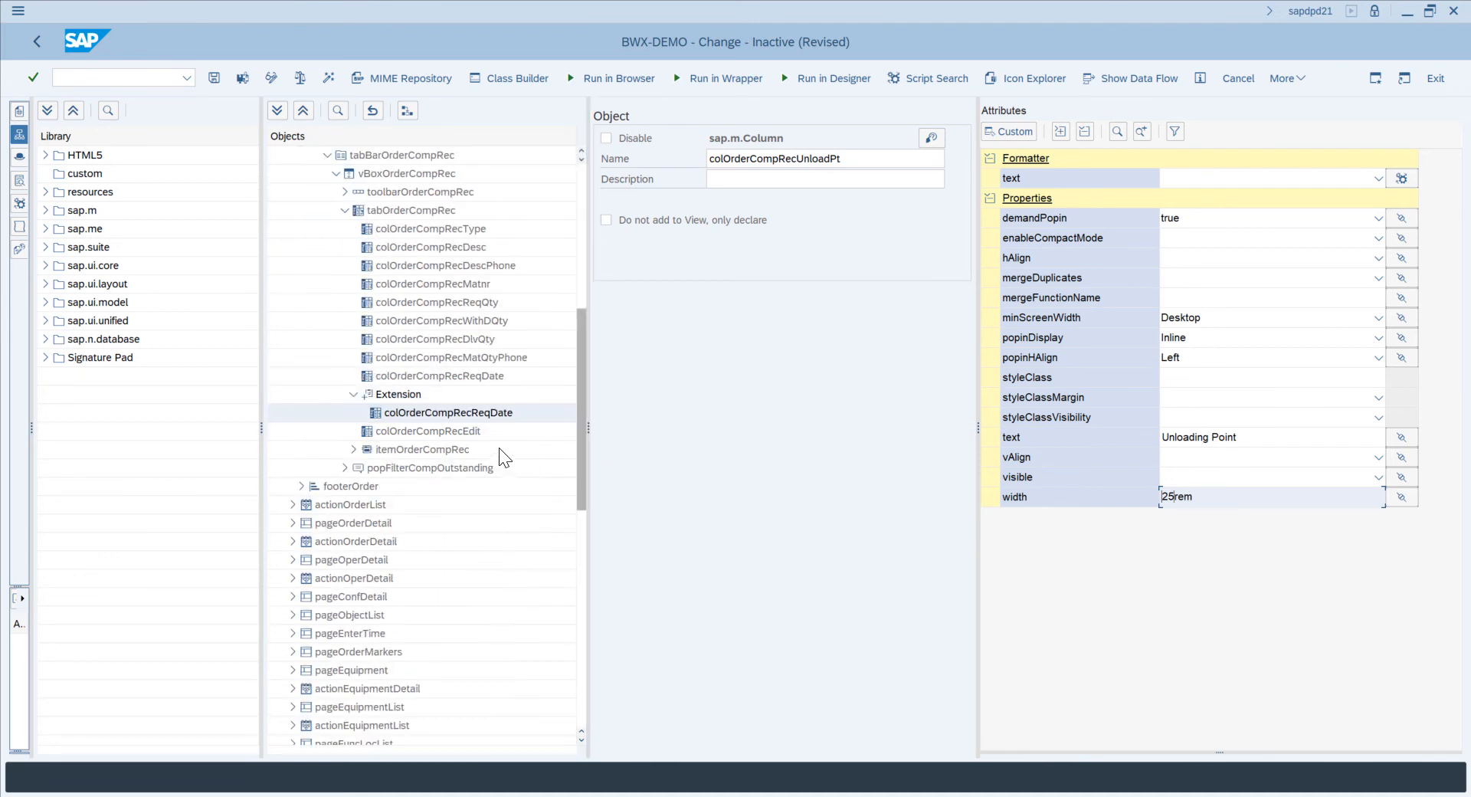
left_click(352, 449)
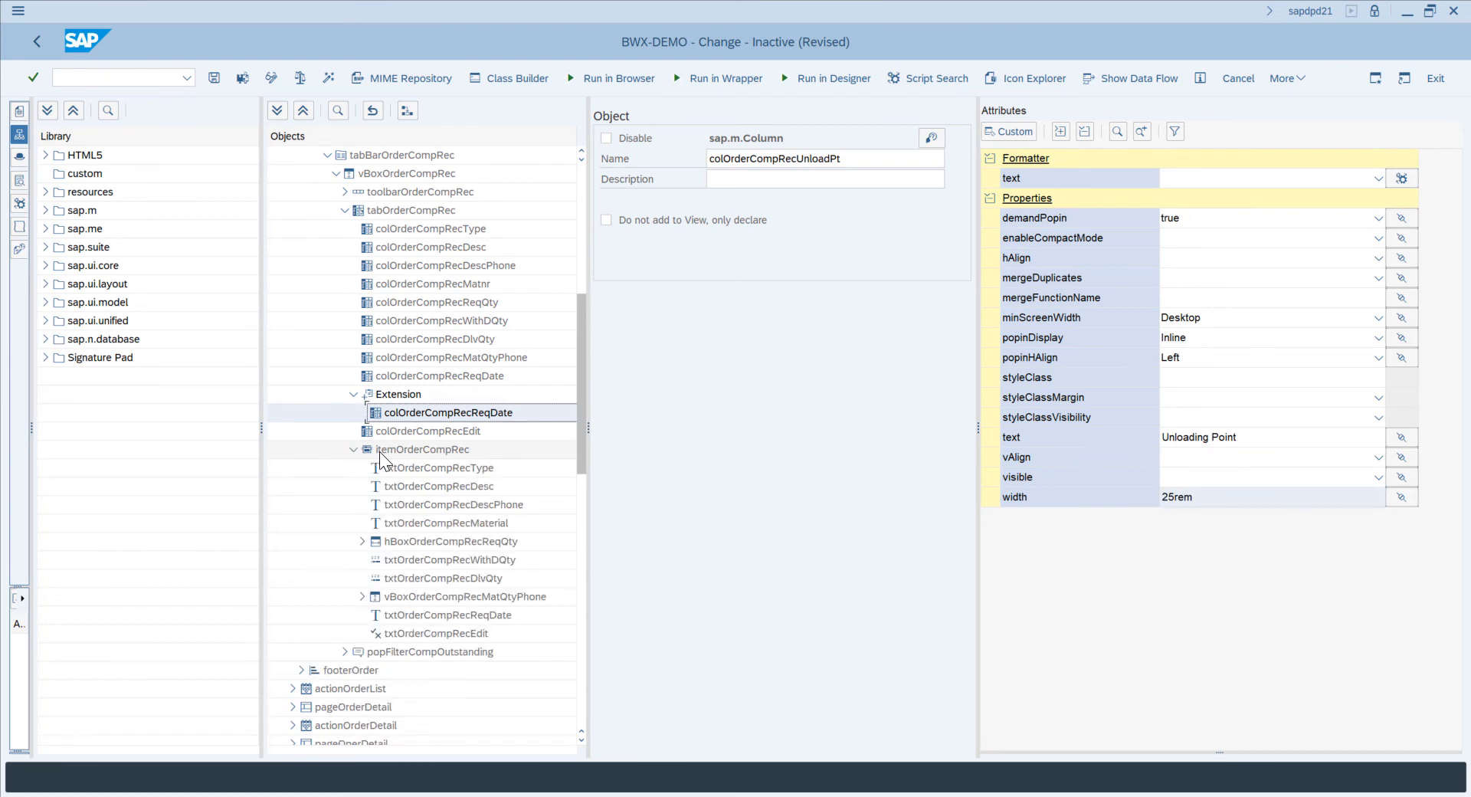
left_click(414, 616)
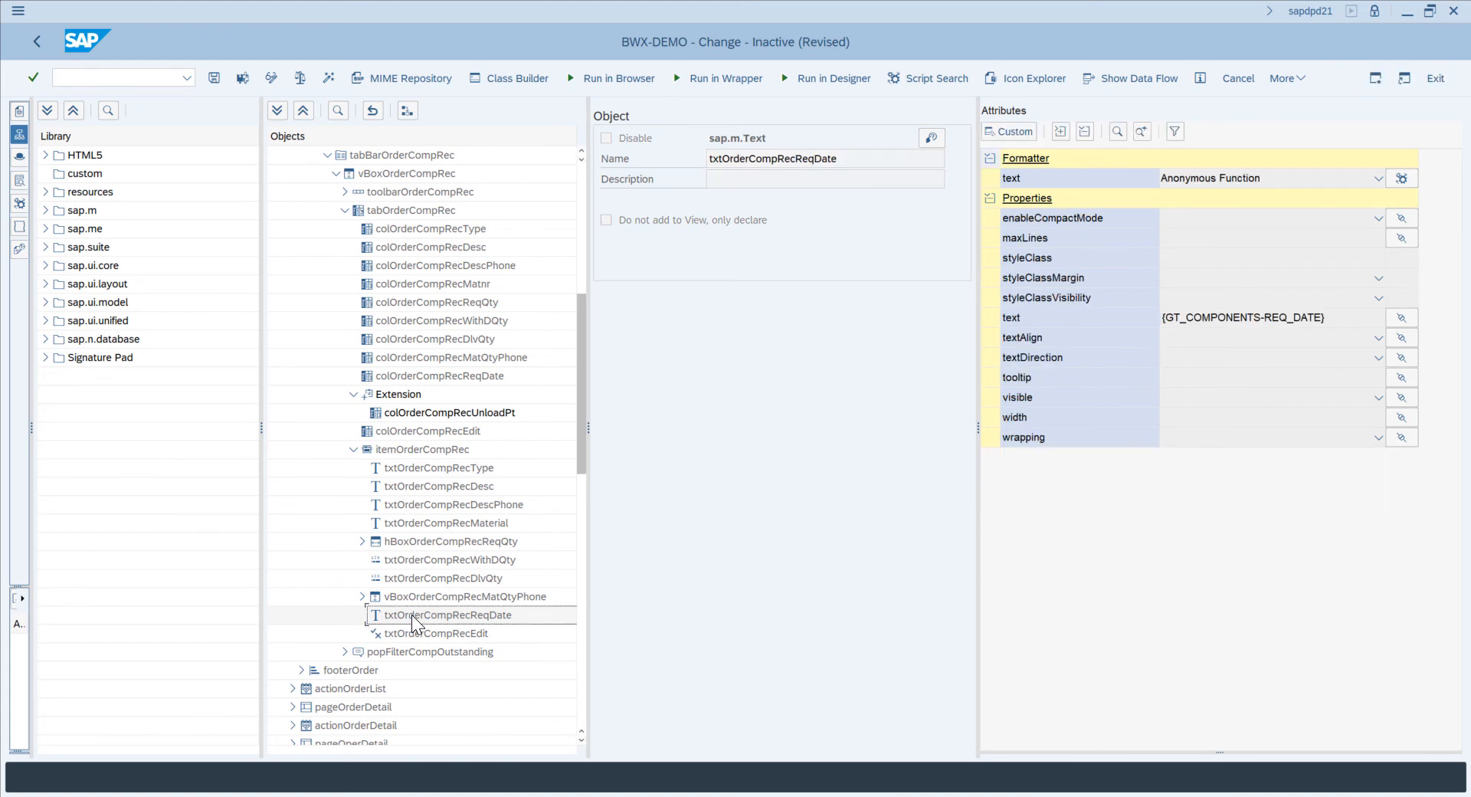
right_click(411, 615)
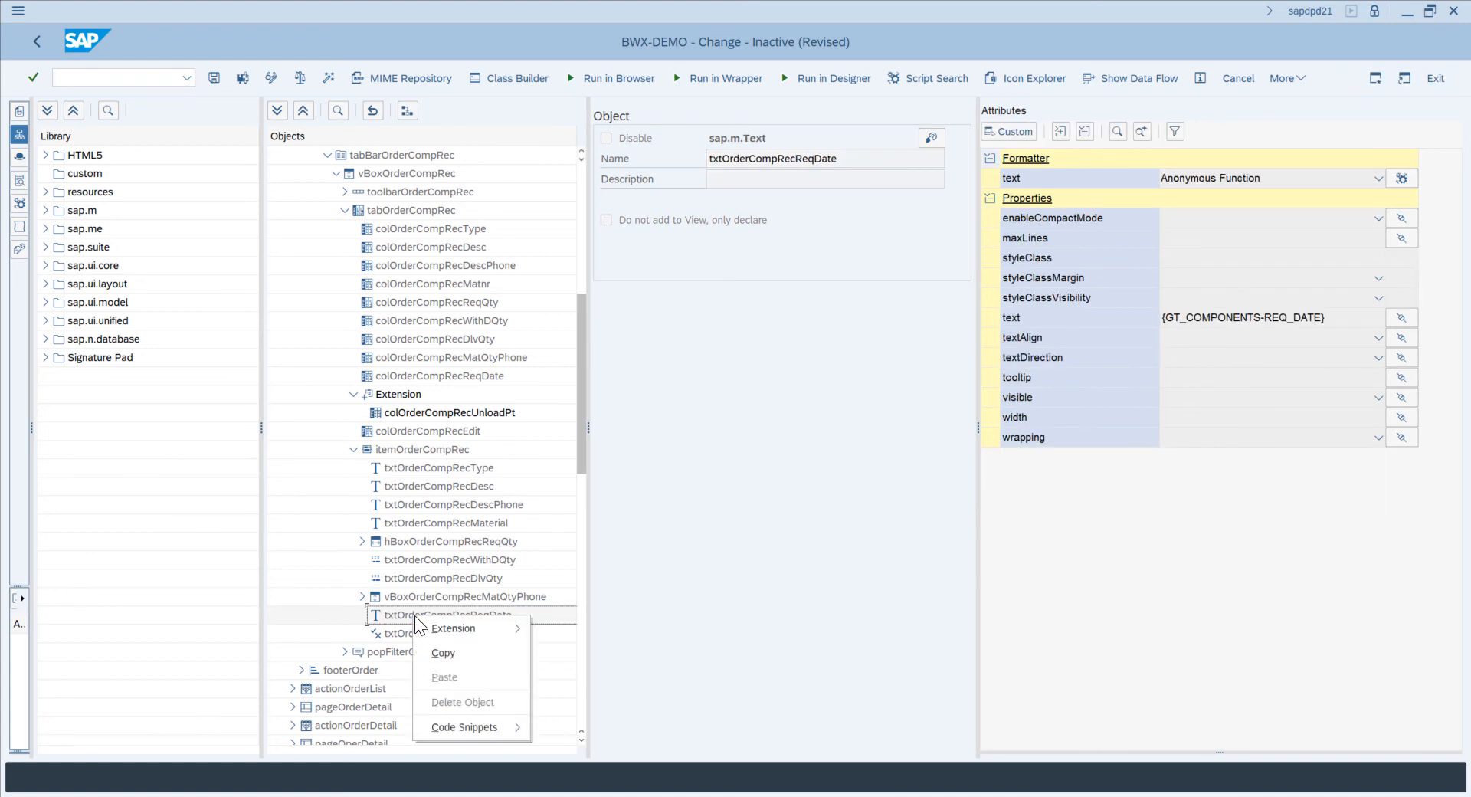
mouse_move(457, 634)
left_click(573, 627)
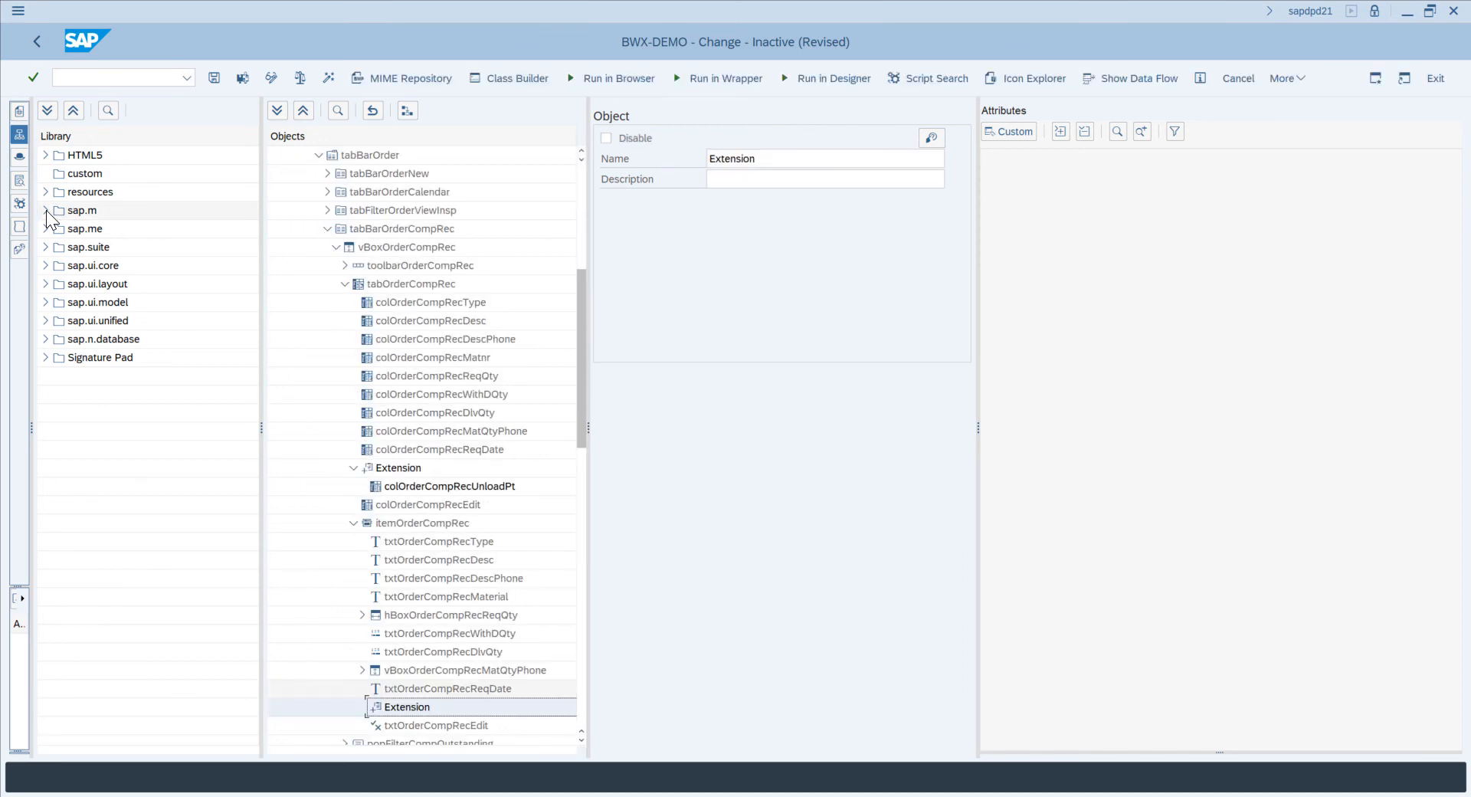
Insert a Text control from the sap.m library into the new itemOrderCompRec extension and name it txtOrderCompRecUnloadP
left_click(46, 210)
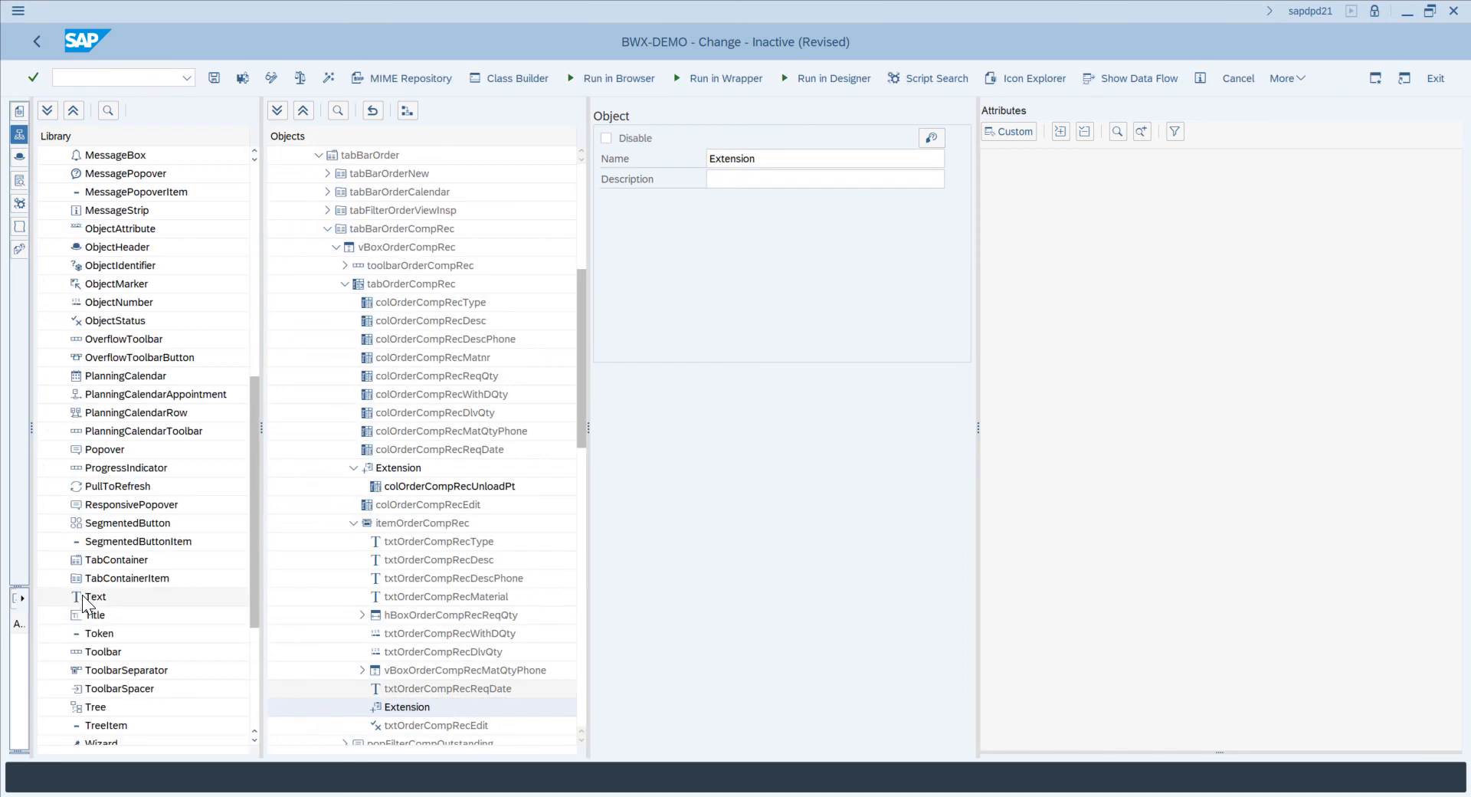
left_click(92, 596)
left_click_drag(92, 596, 407, 707)
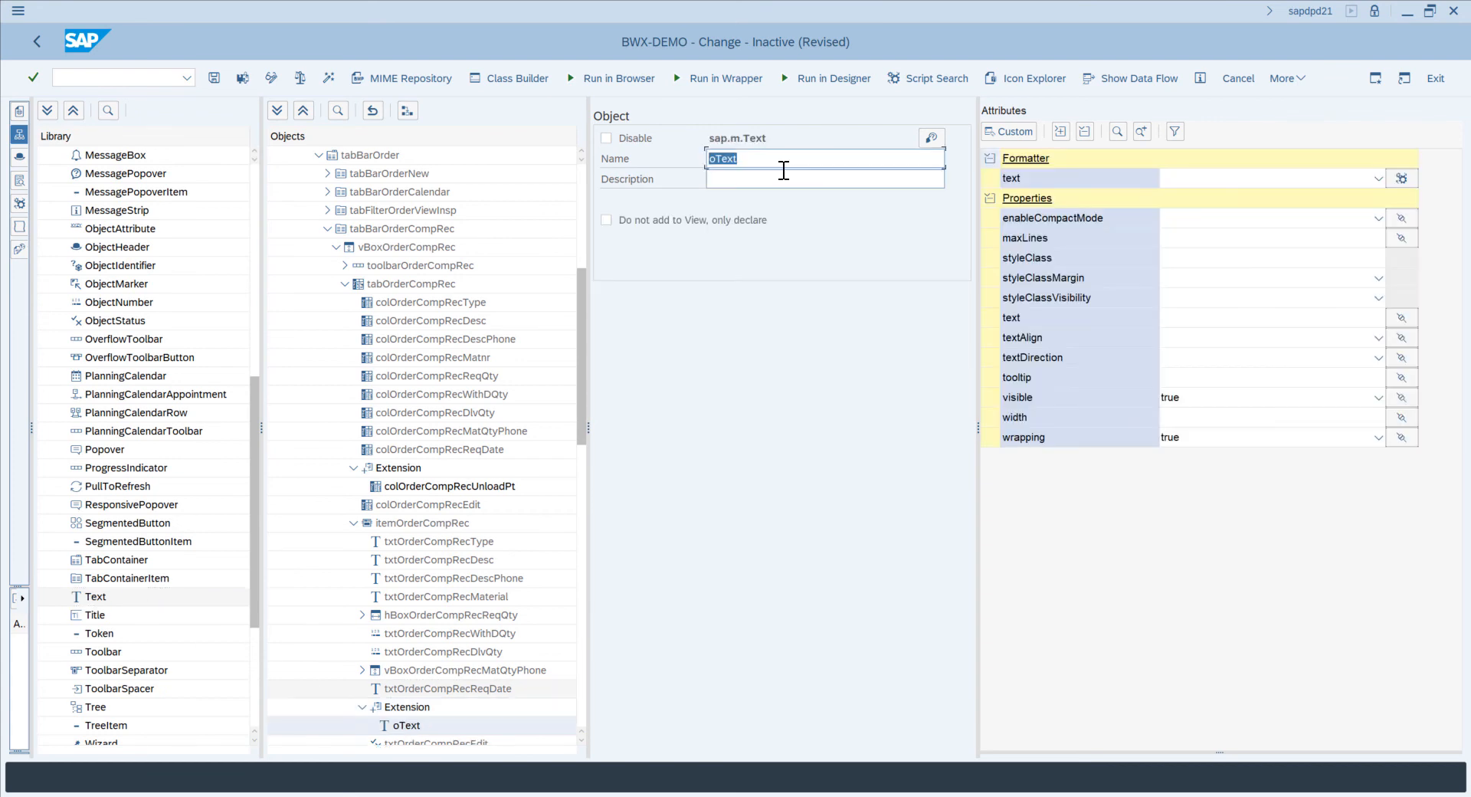
type("txt")
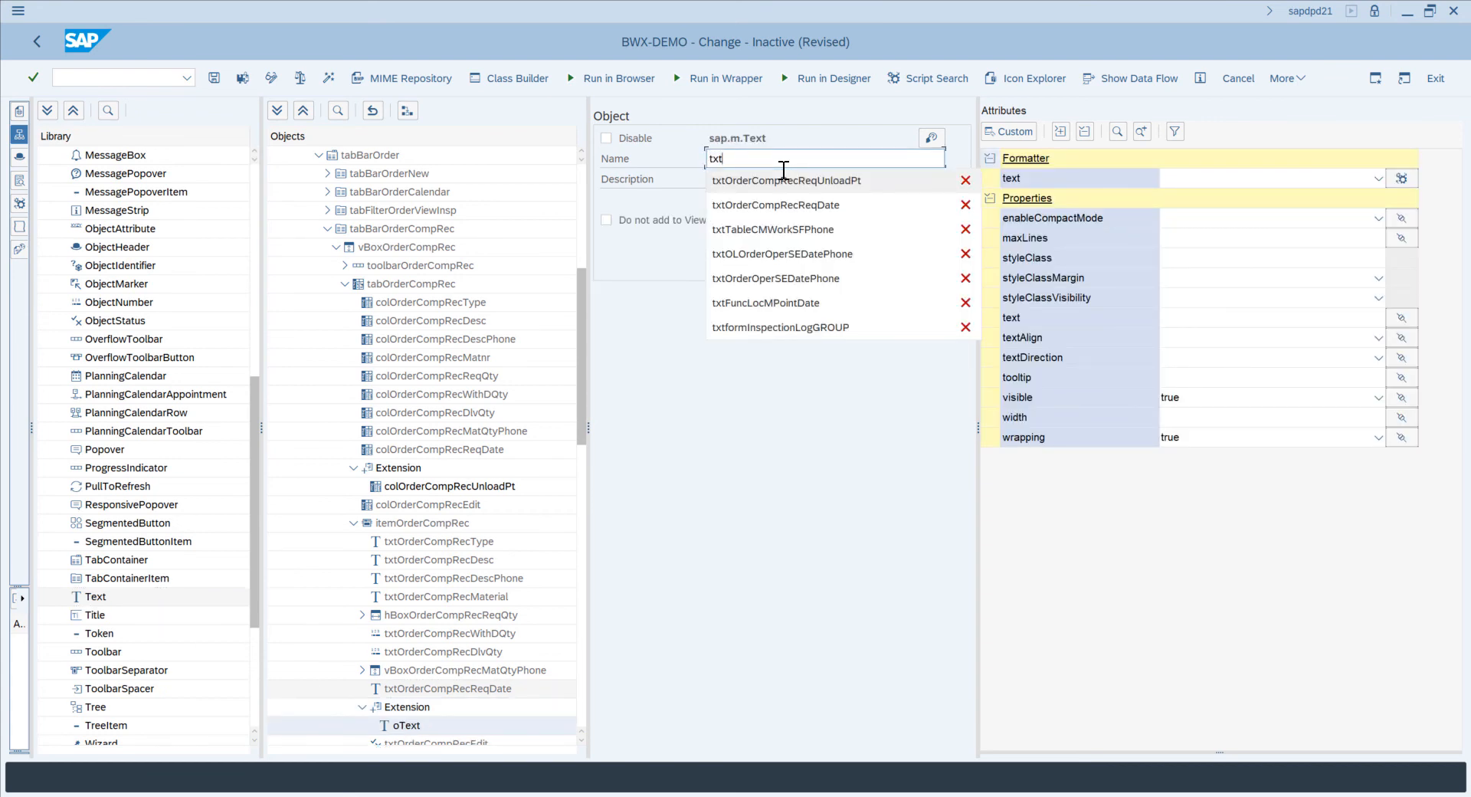
type("OrderCompRecUnloadP")
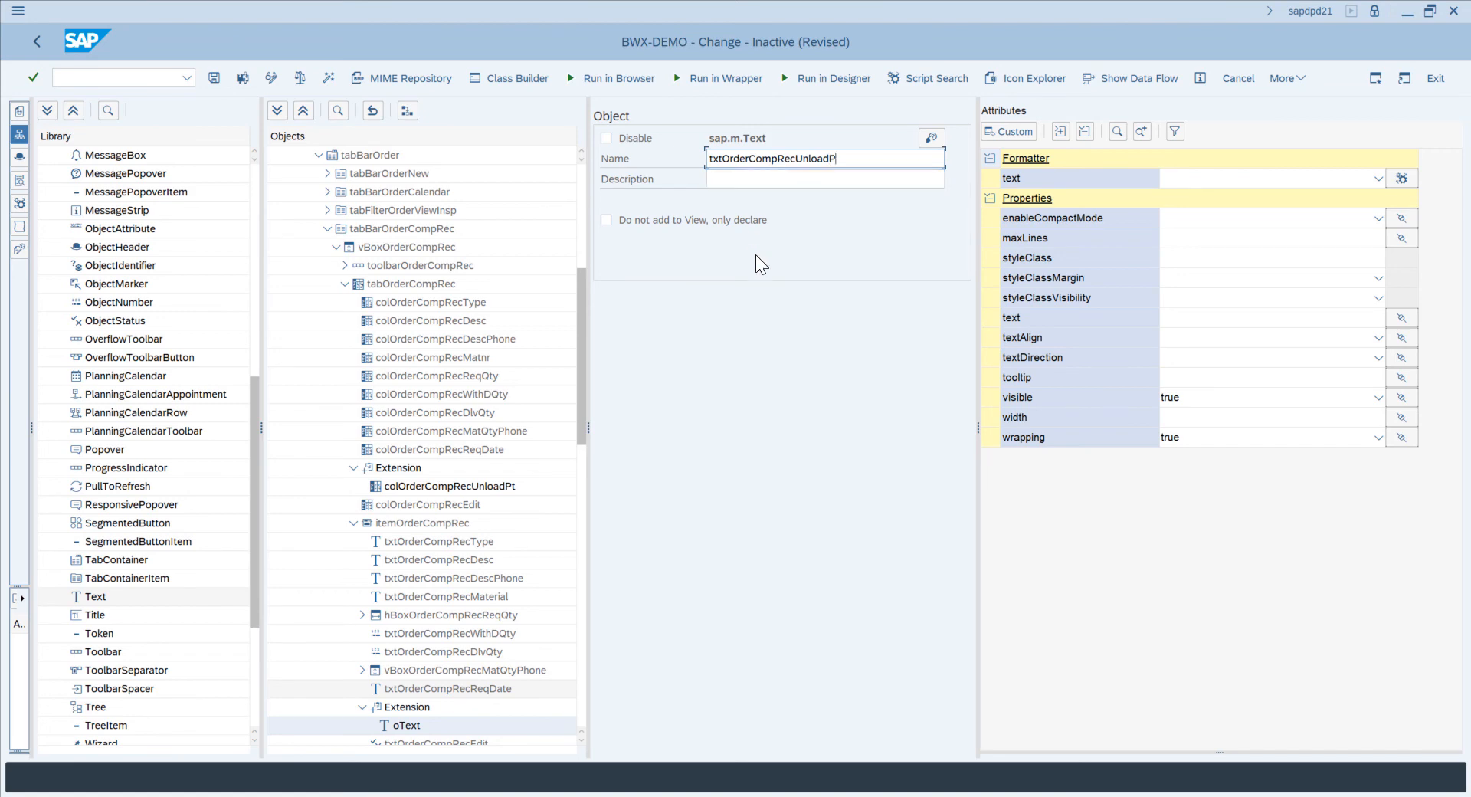
Bind the new text control's text property to the UNLOAD_PT field of GT_COMPONENTS and activate the application
left_click(1199, 319)
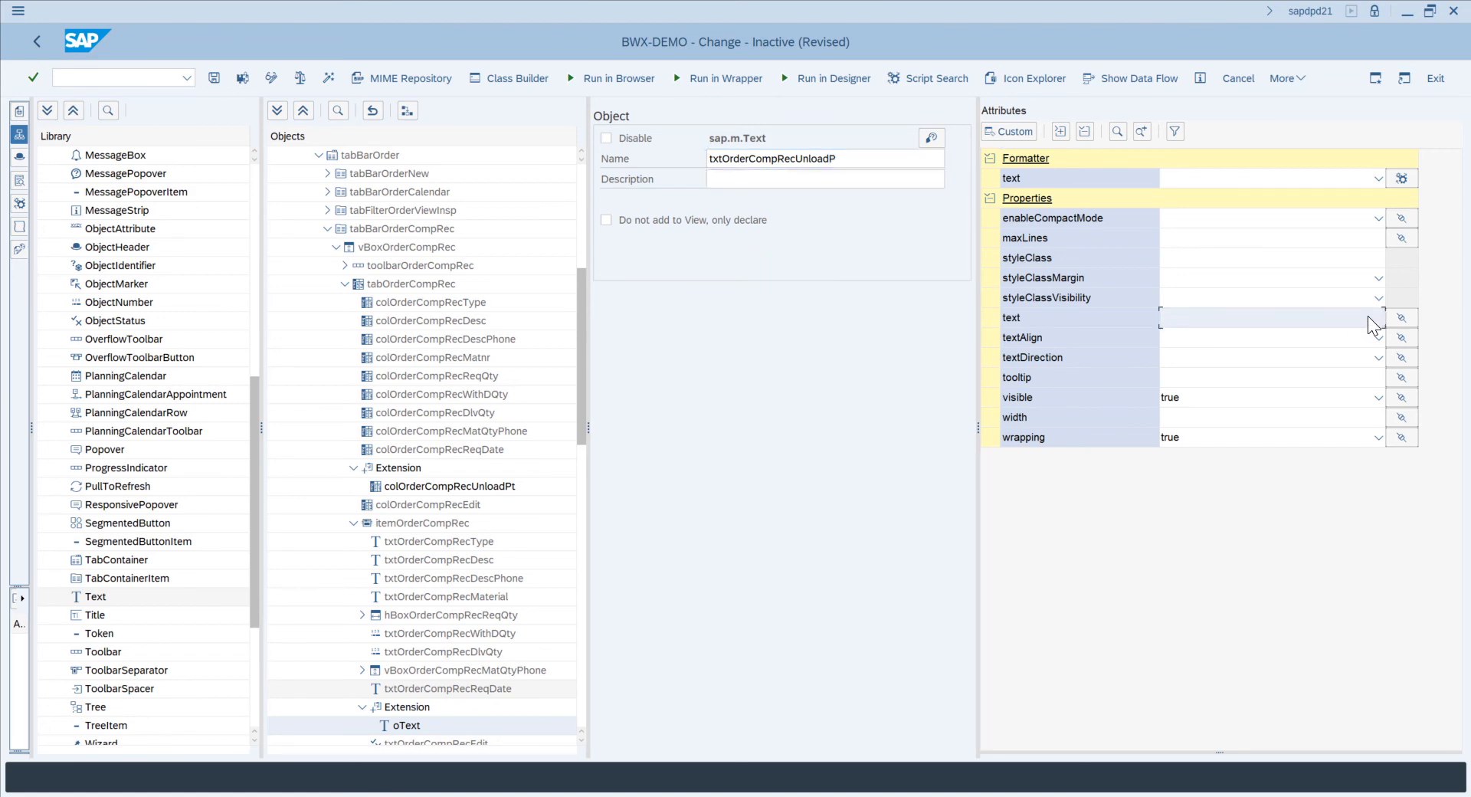
left_click(1404, 318)
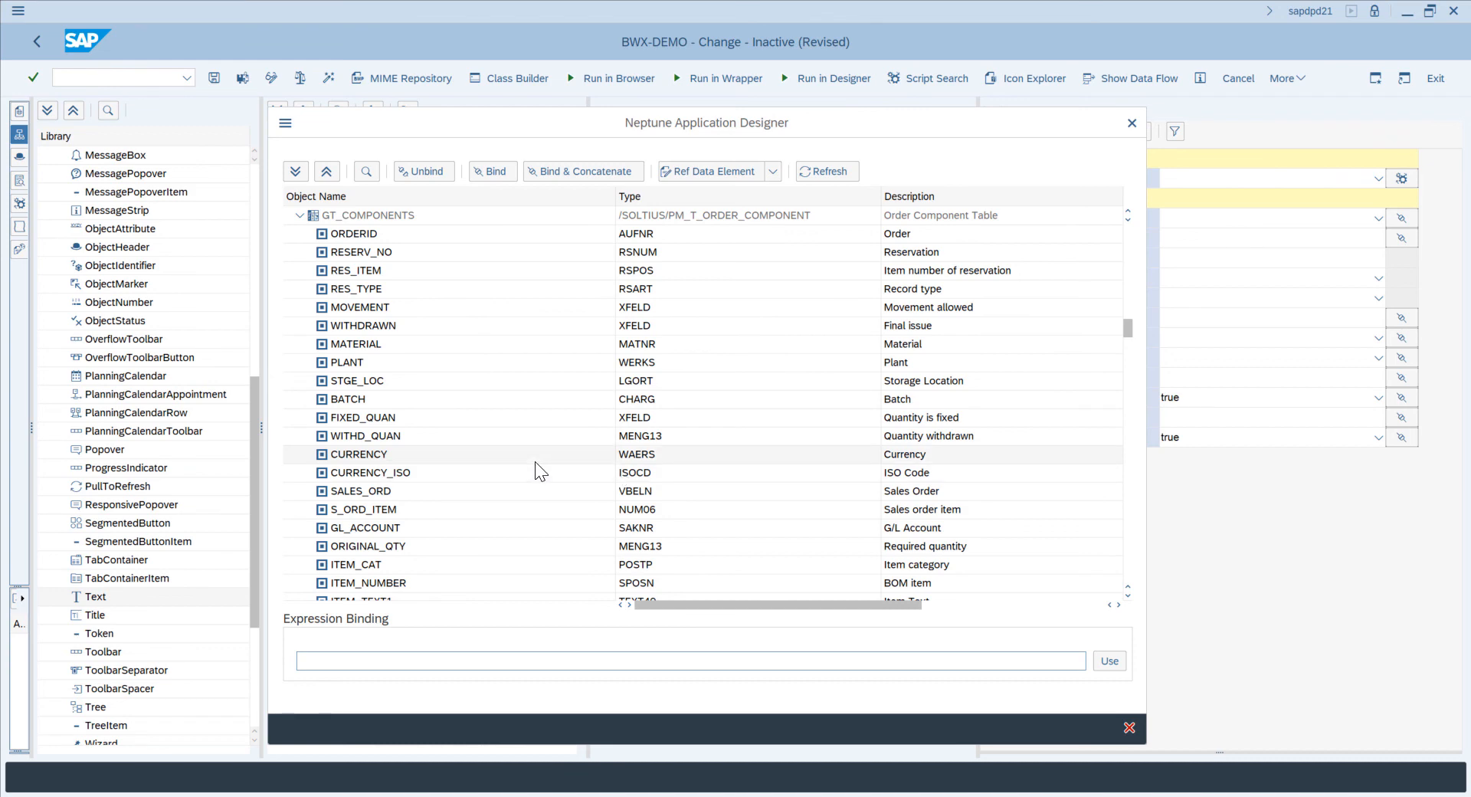
scroll(534, 462, "down", 6)
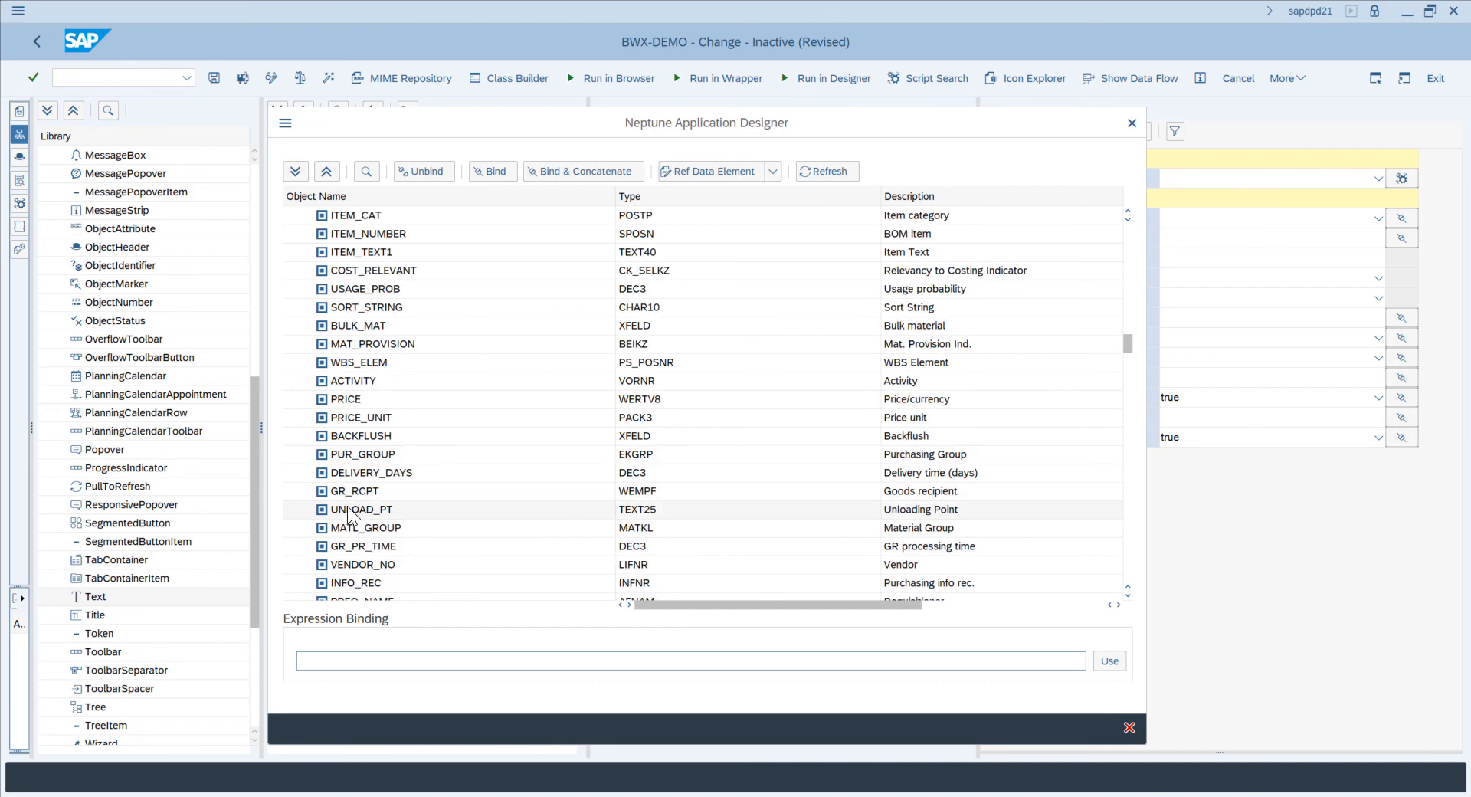
left_click(354, 509)
left_click(490, 172)
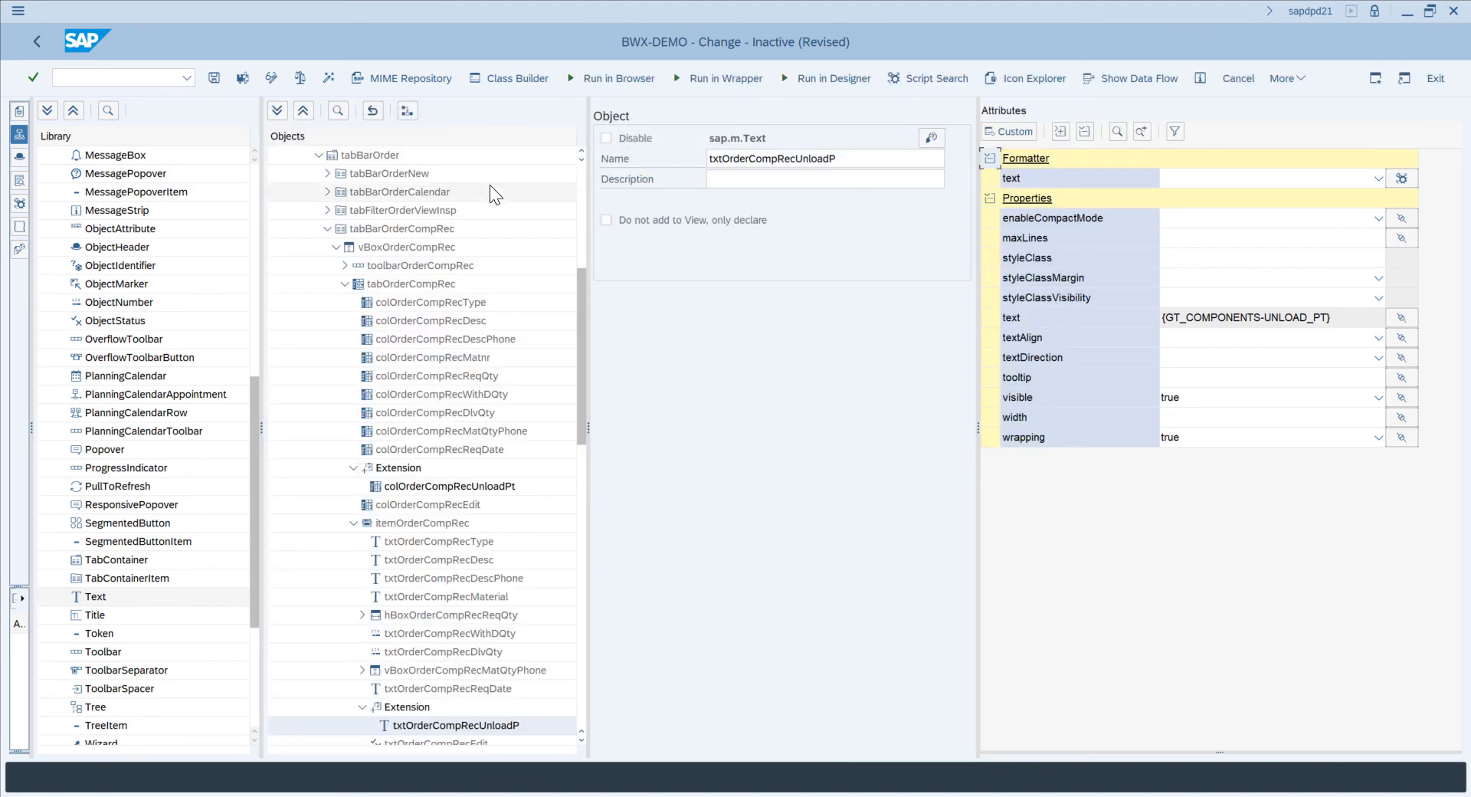
left_click(328, 77)
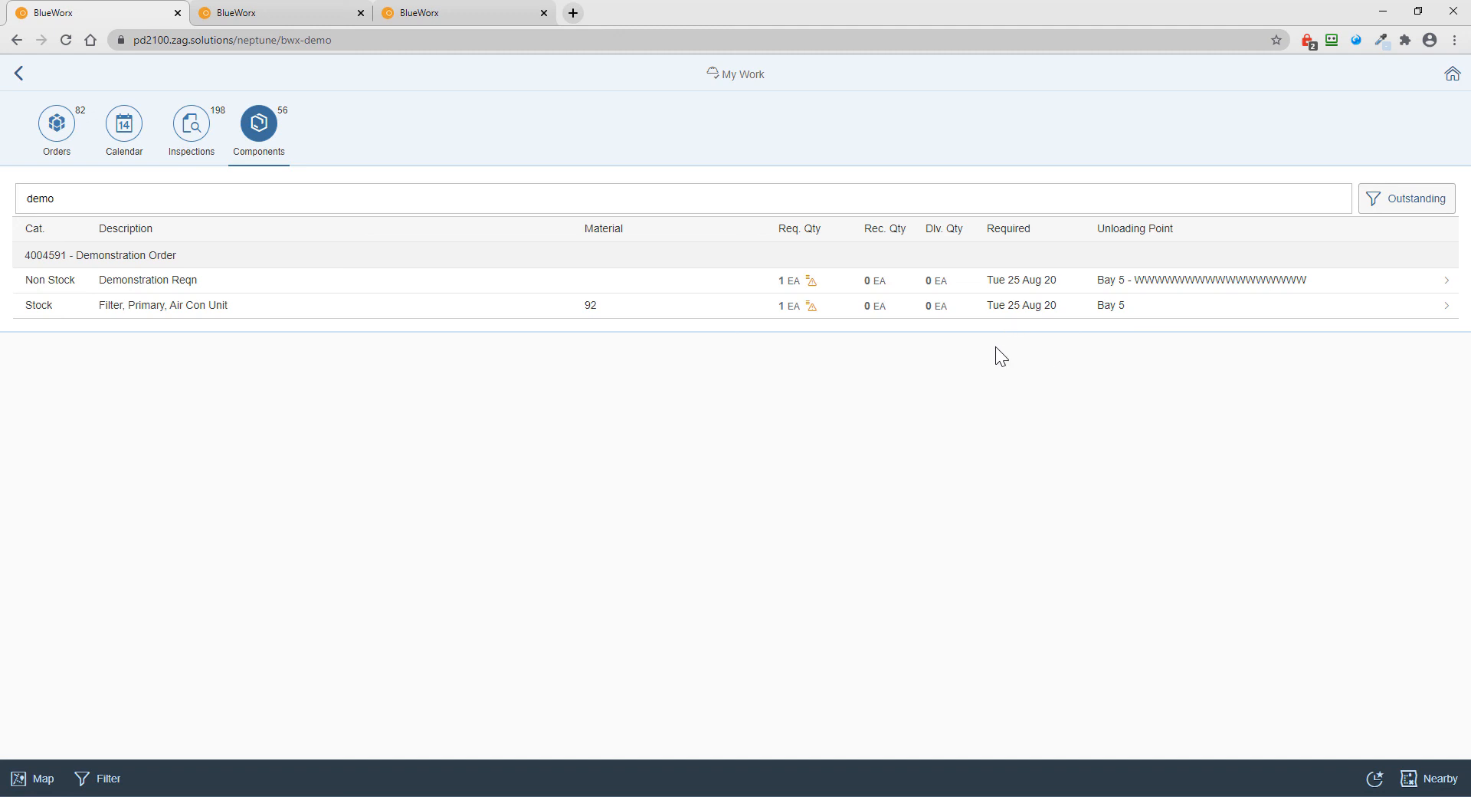
Check how the Unloading Point column is laid out in the Components list on the iPad and iPhone X browser tabs
left_click(243, 12)
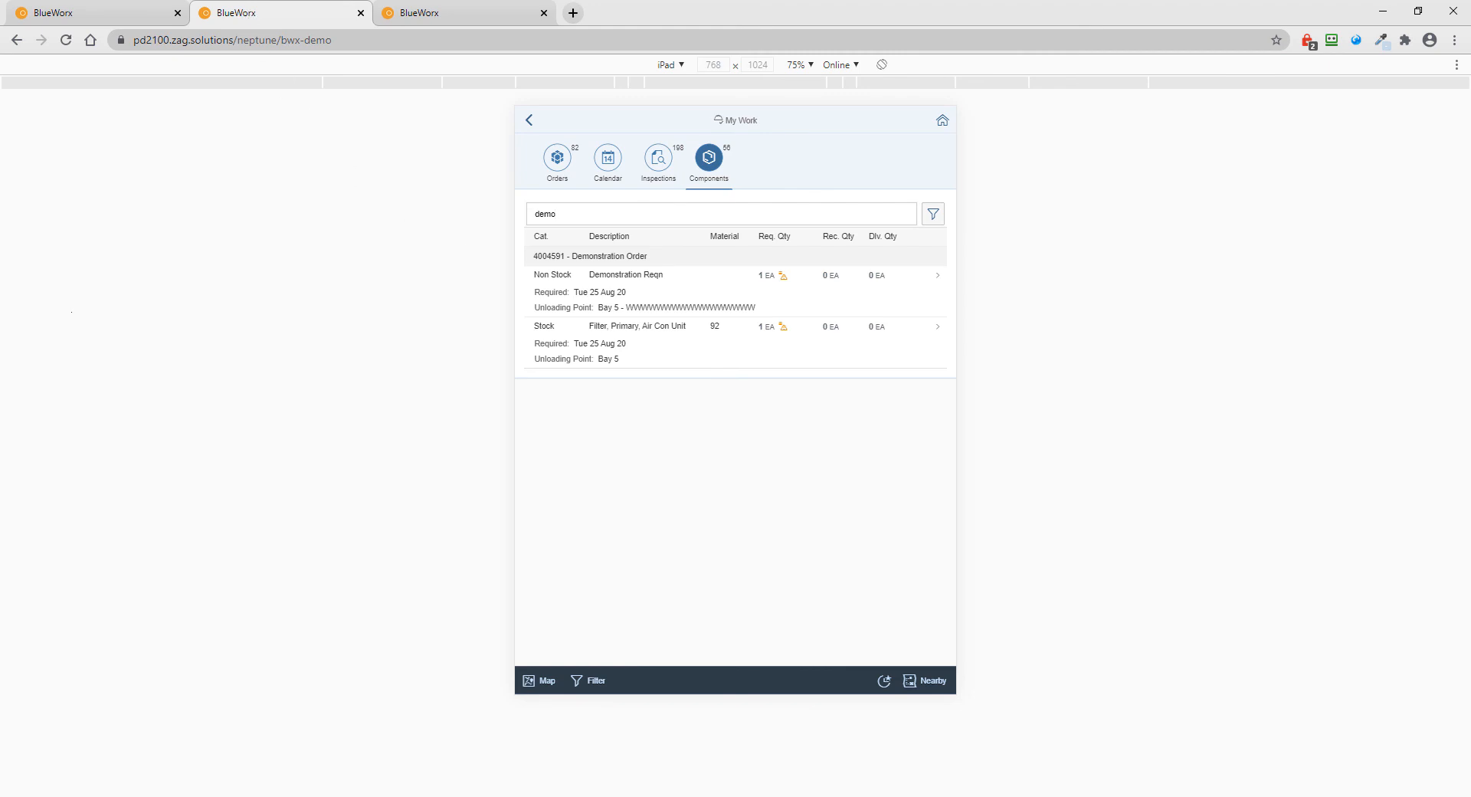
key("ctrl+Tab")
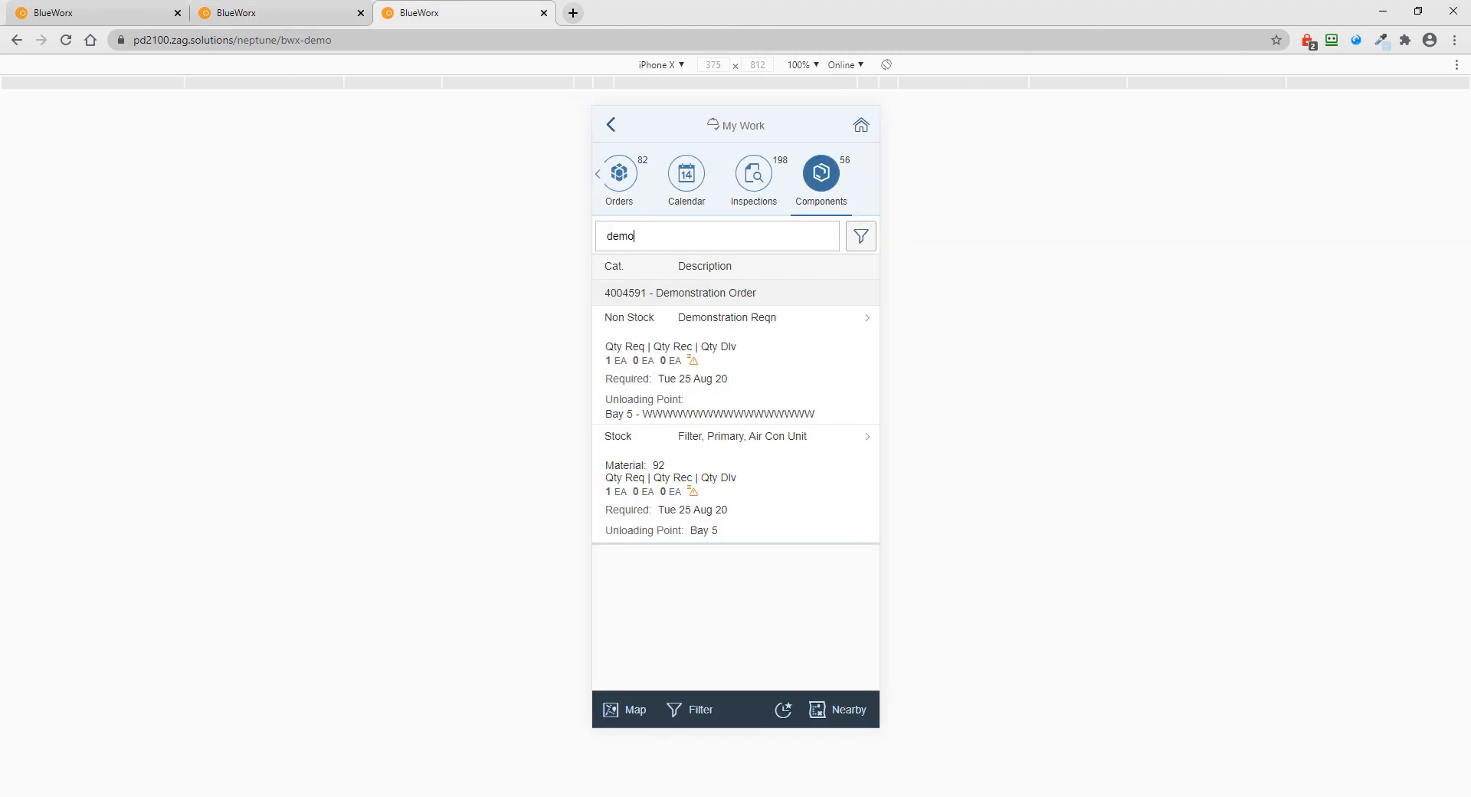